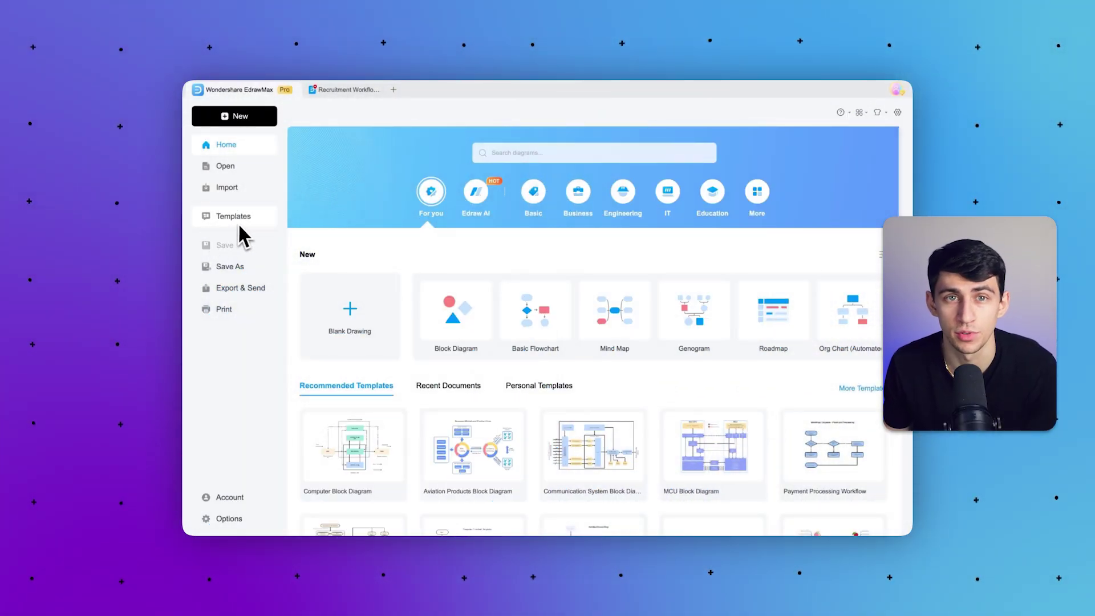
# Step: Search the template gallery for 'Hiring Process Template' and scroll through the matching results
pyautogui.click(233, 222)
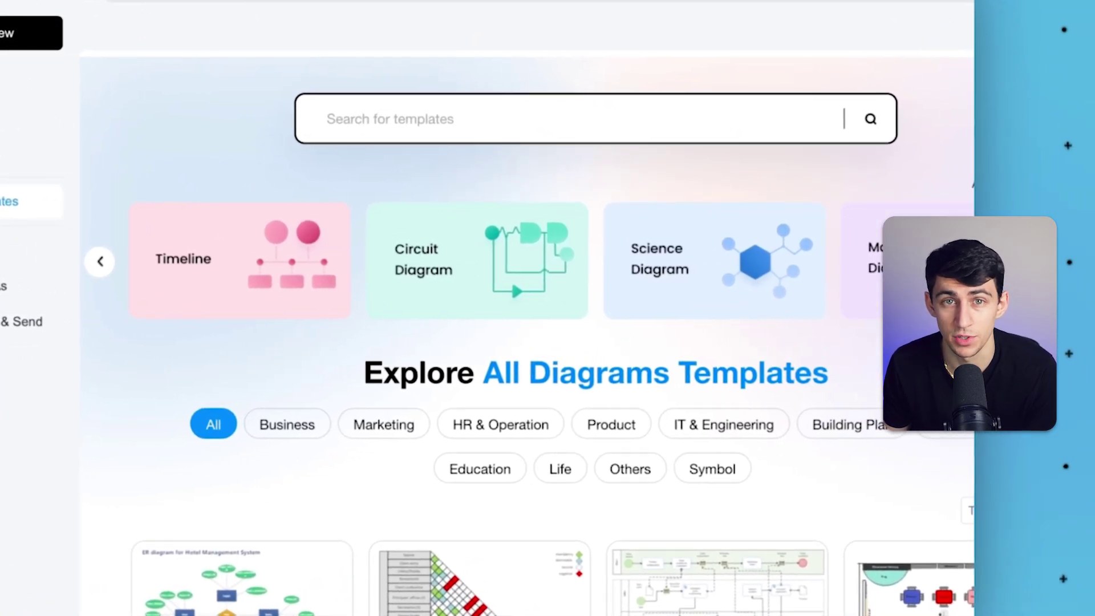
pyautogui.click(381, 132)
pyautogui.write('Hiring ')
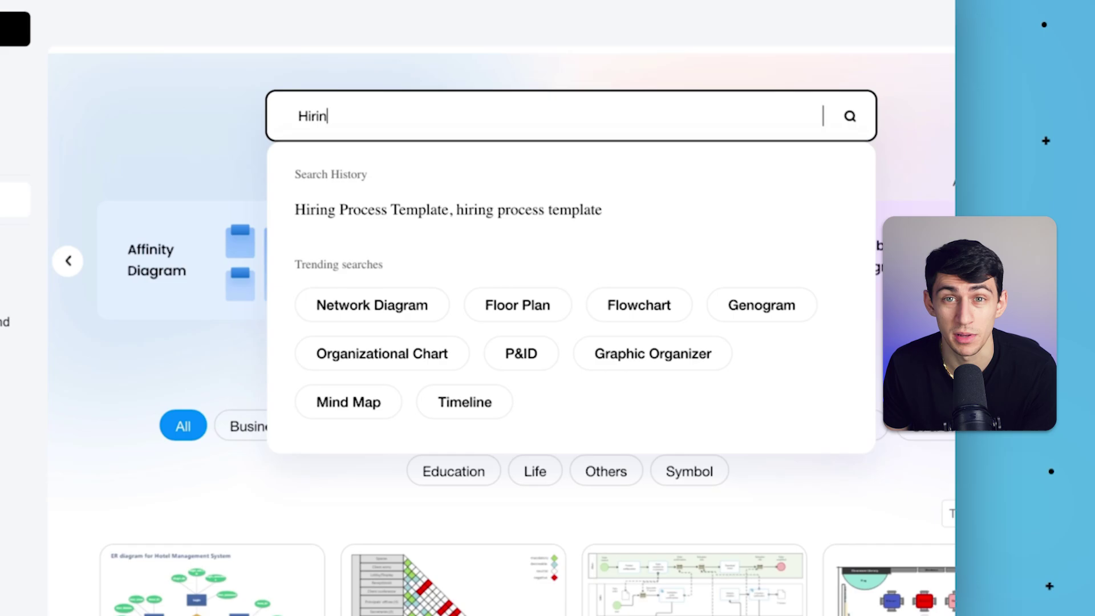
pyautogui.write('Process Template')
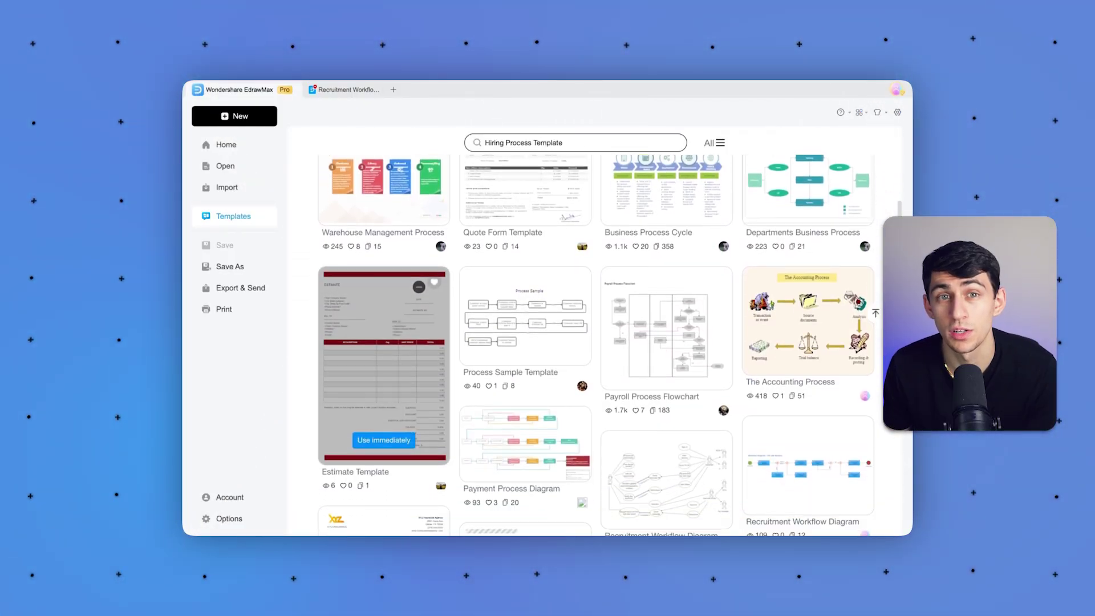
pyautogui.scroll(-3, 383, 342)
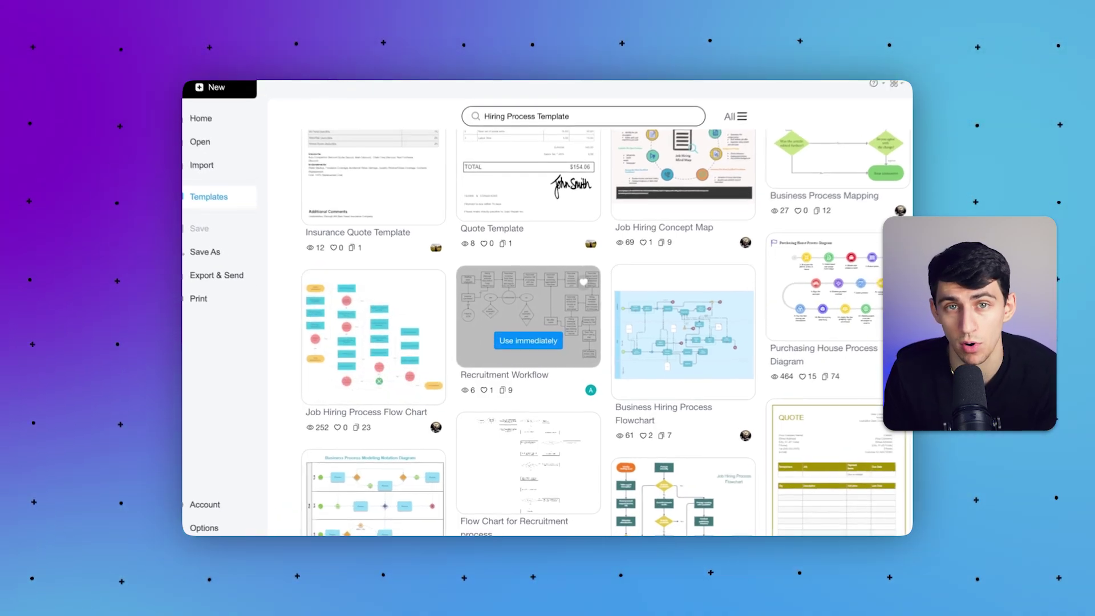
# Step: Open the Recruitment Workflow template as a new diagram and scroll across the canvas
pyautogui.click(524, 319)
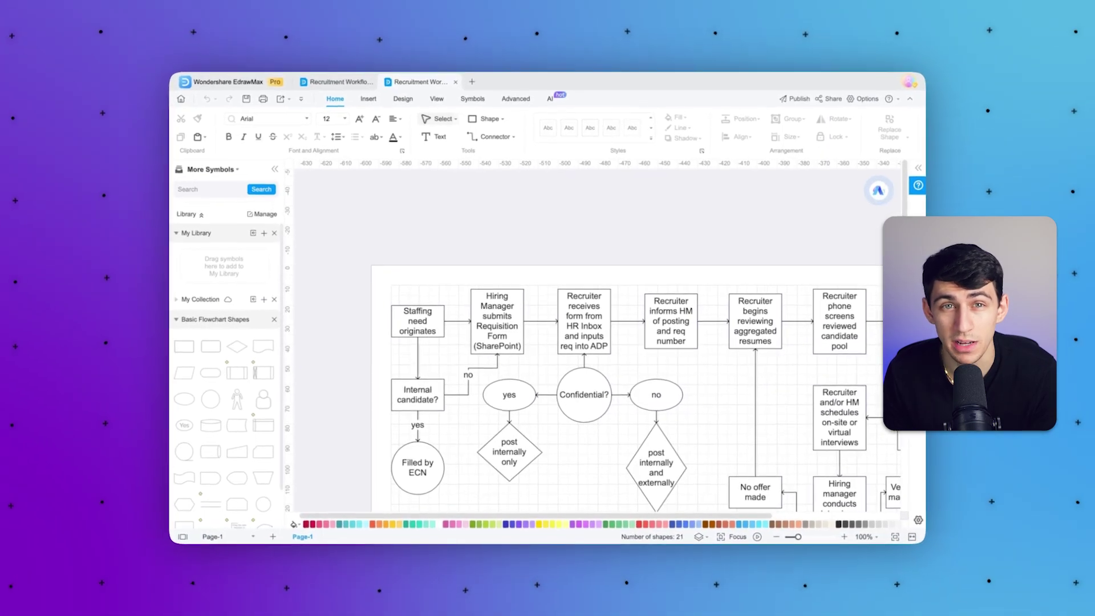
pyautogui.scroll(-3, 609, 214)
pyautogui.hscroll(2, 609, 215)
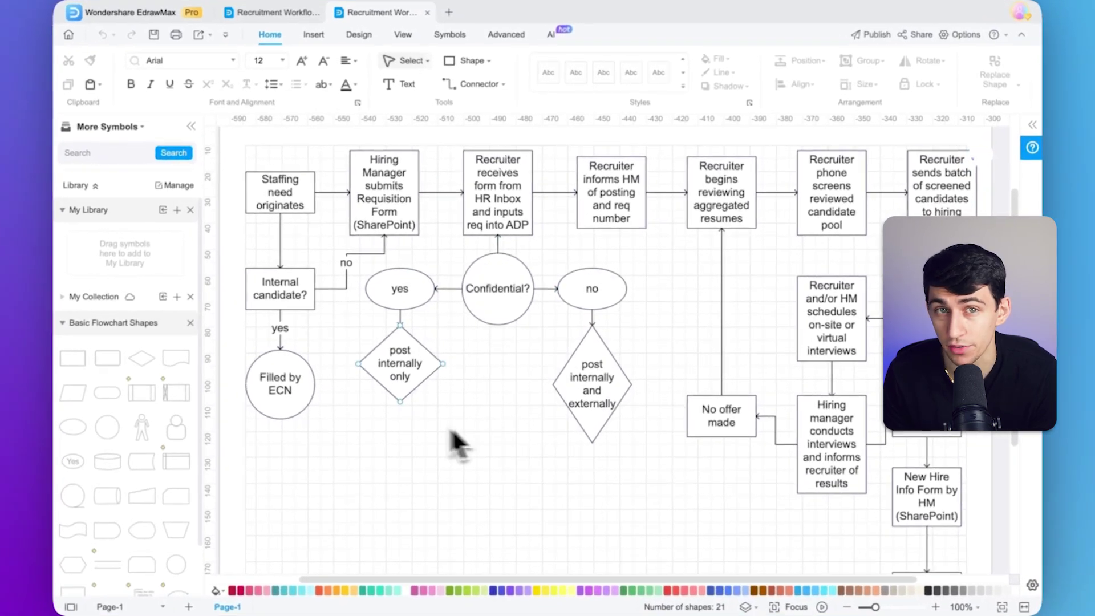
# Step: Attach the 'no' connector to the Hiring Manager box and edit the post internally and externally diamond's text
pyautogui.click(370, 224)
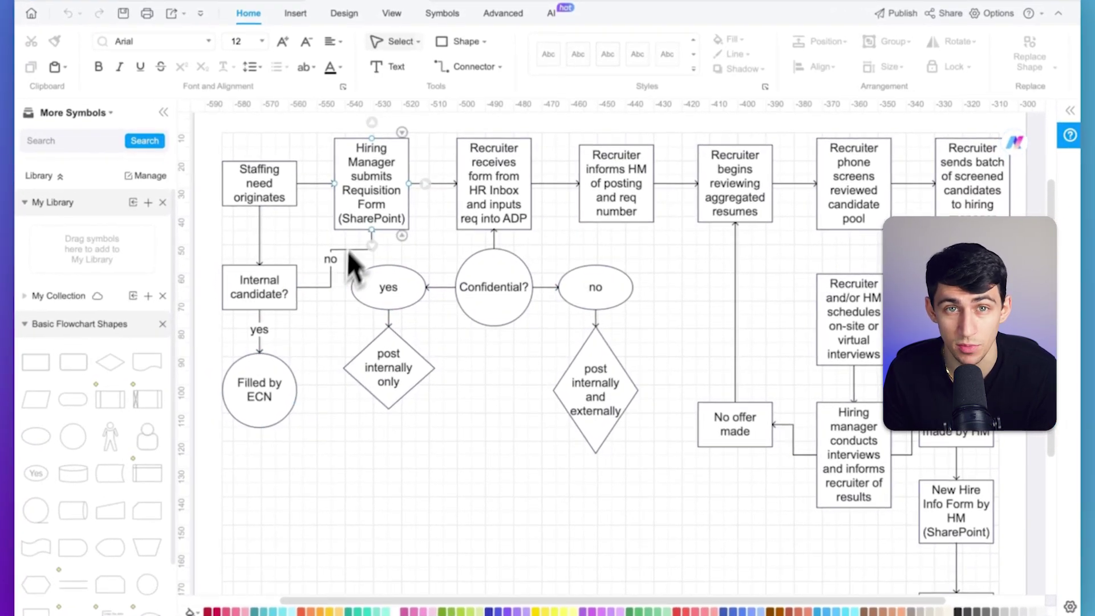
pyautogui.moveTo(346, 251); pyautogui.dragTo(372, 229)
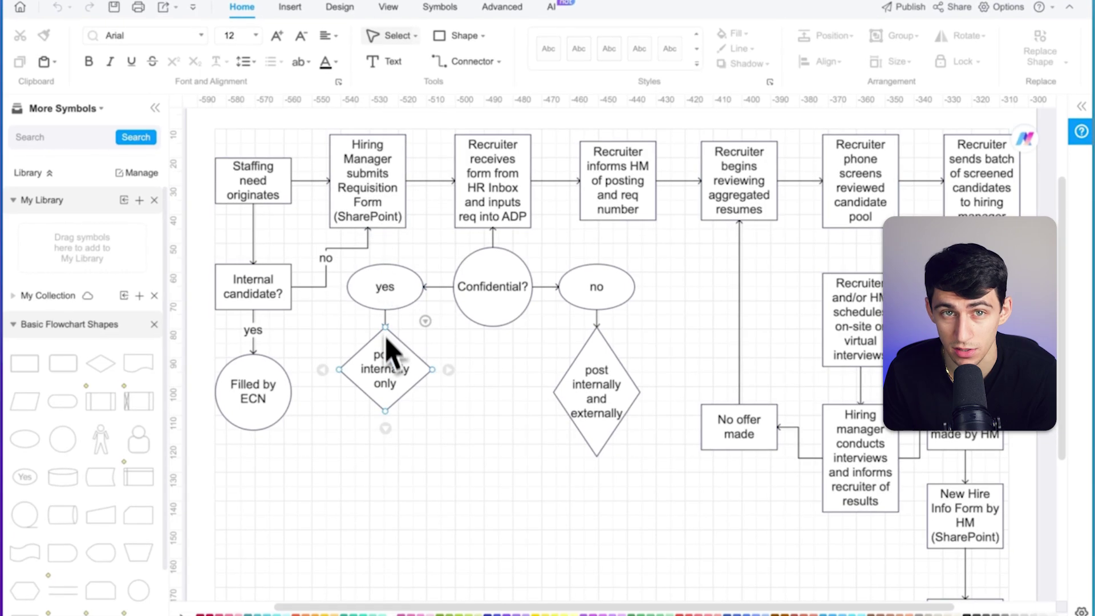
pyautogui.click(495, 269)
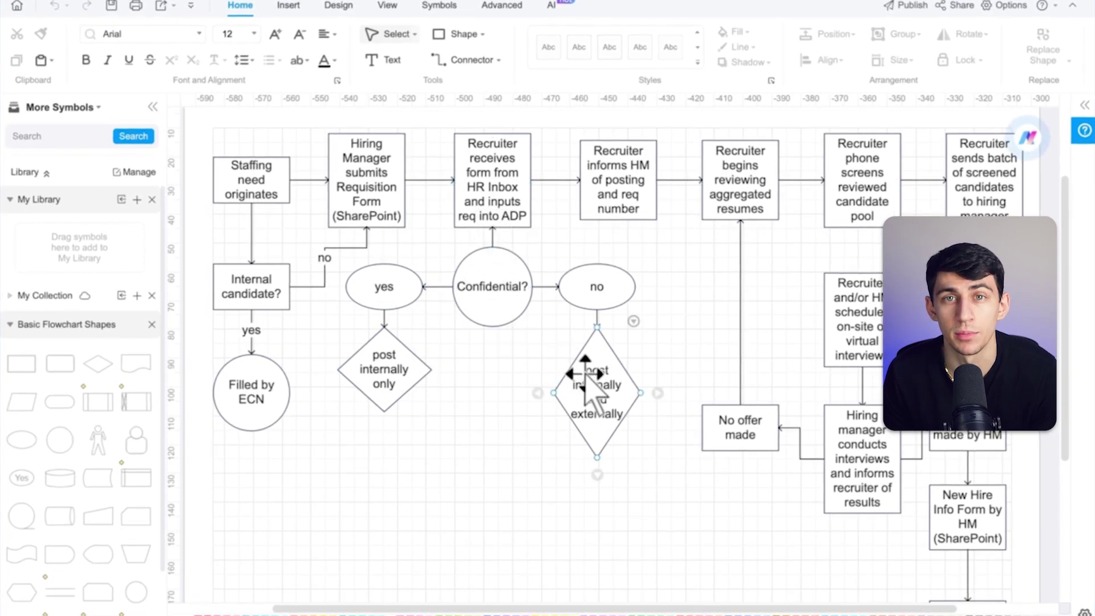
pyautogui.doubleClick(593, 393)
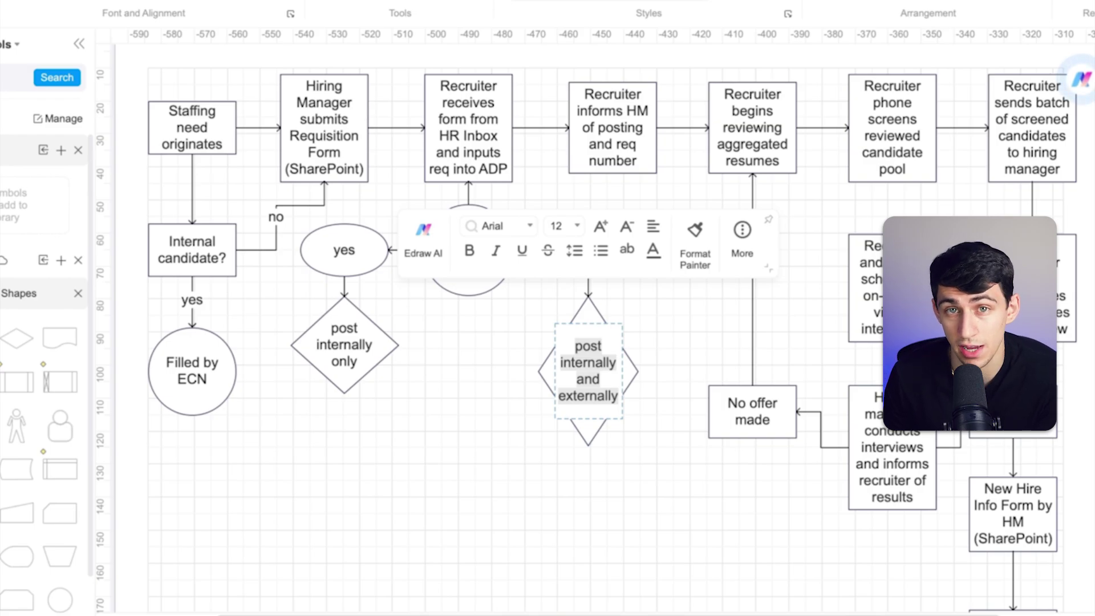
pyautogui.press('Escape')
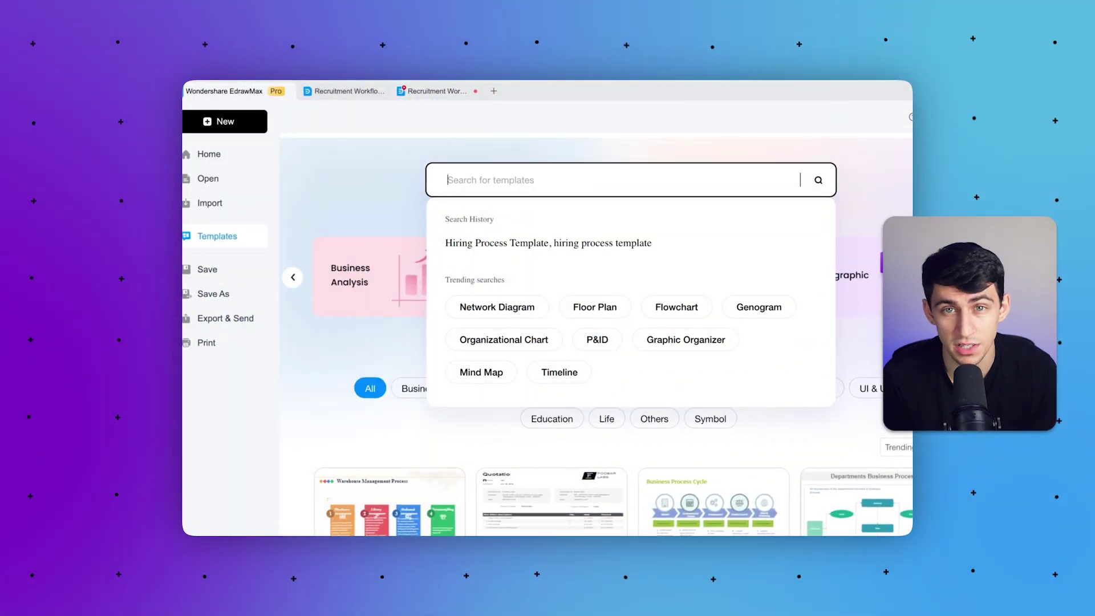
# Step: Search templates for 'Business Process Flowchart' and scroll down through the results grid
pyautogui.click(407, 219)
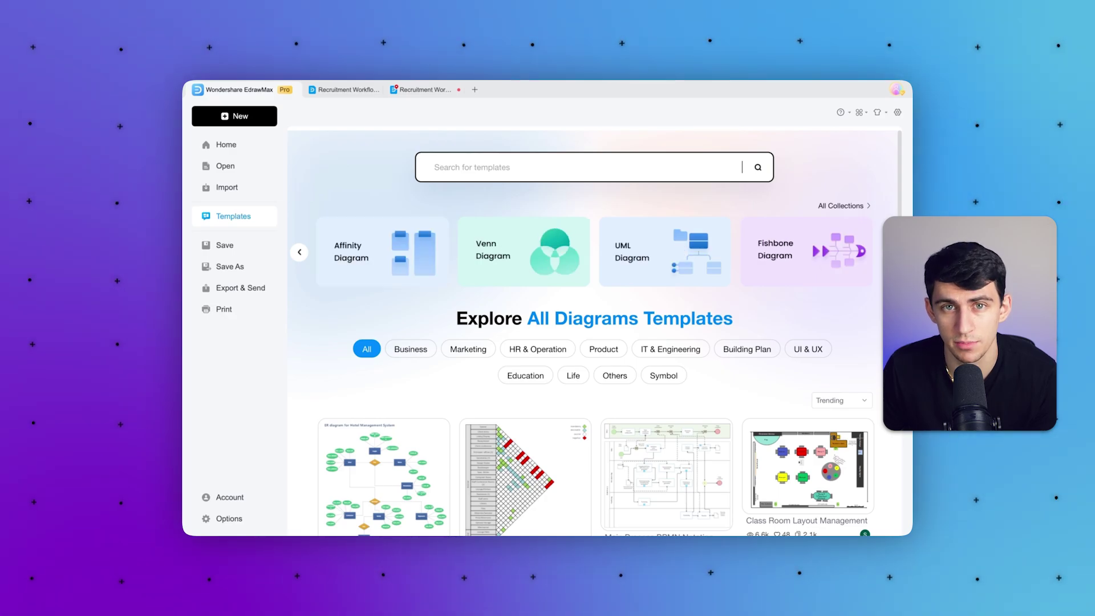
pyautogui.click(459, 171)
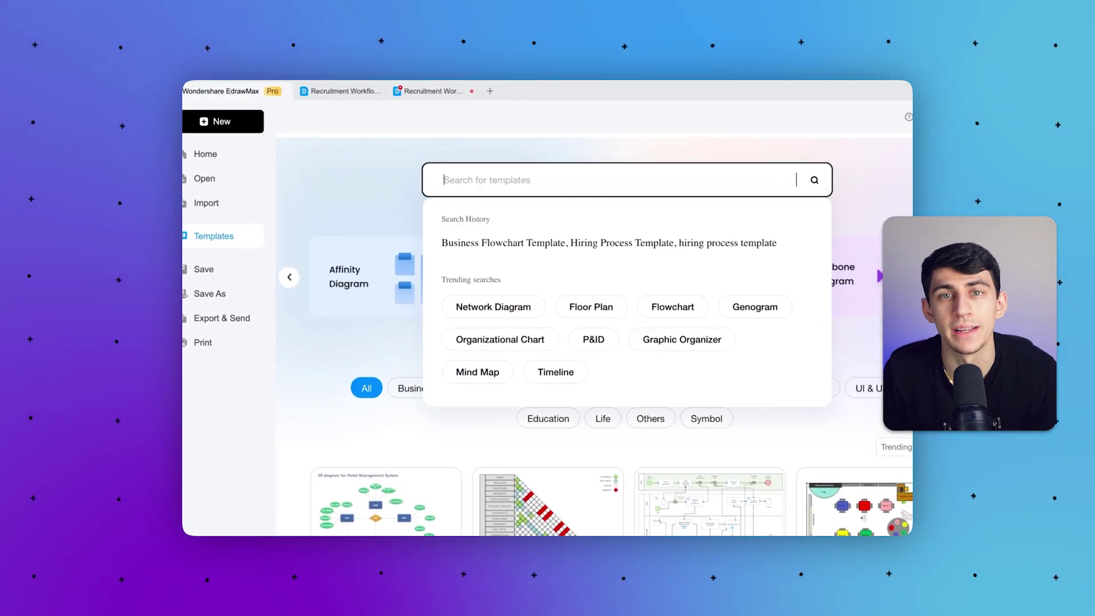
pyautogui.write('Busines')
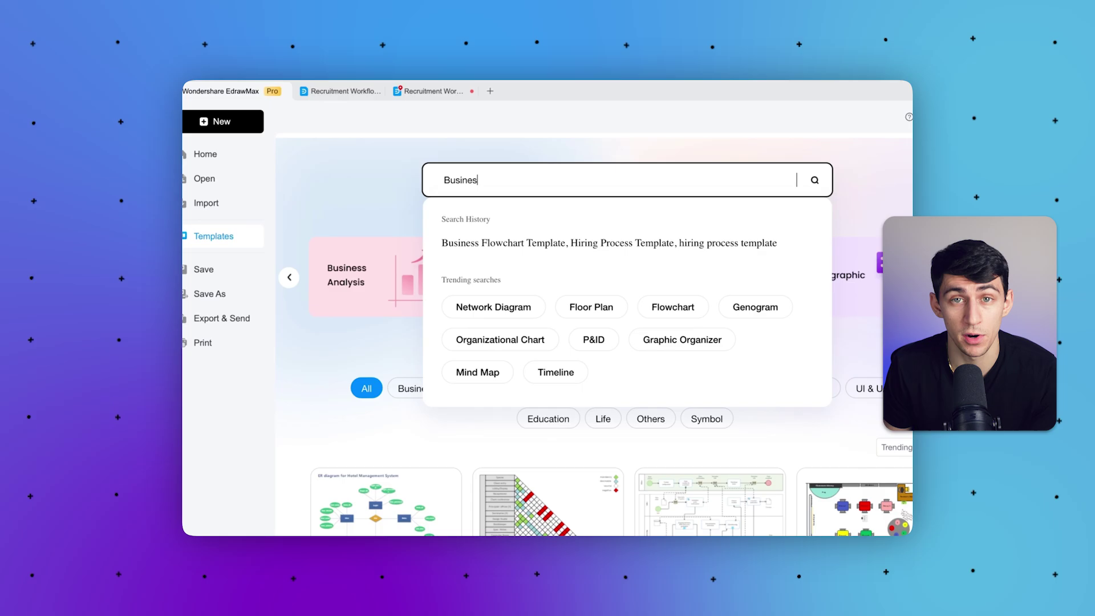
pyautogui.write('s Process Flowchart')
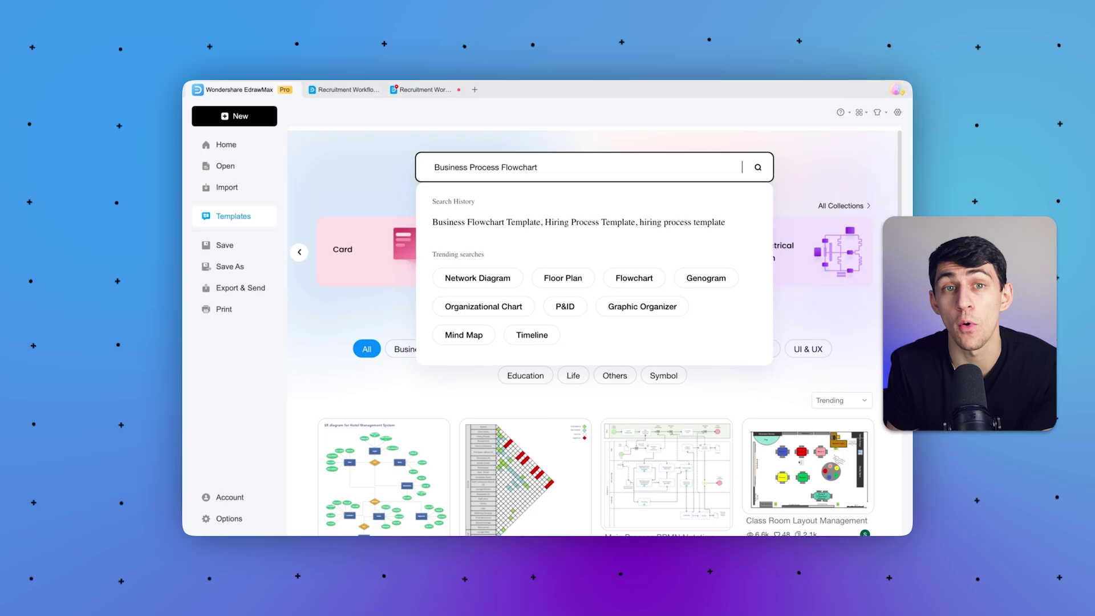
pyautogui.press('Return')
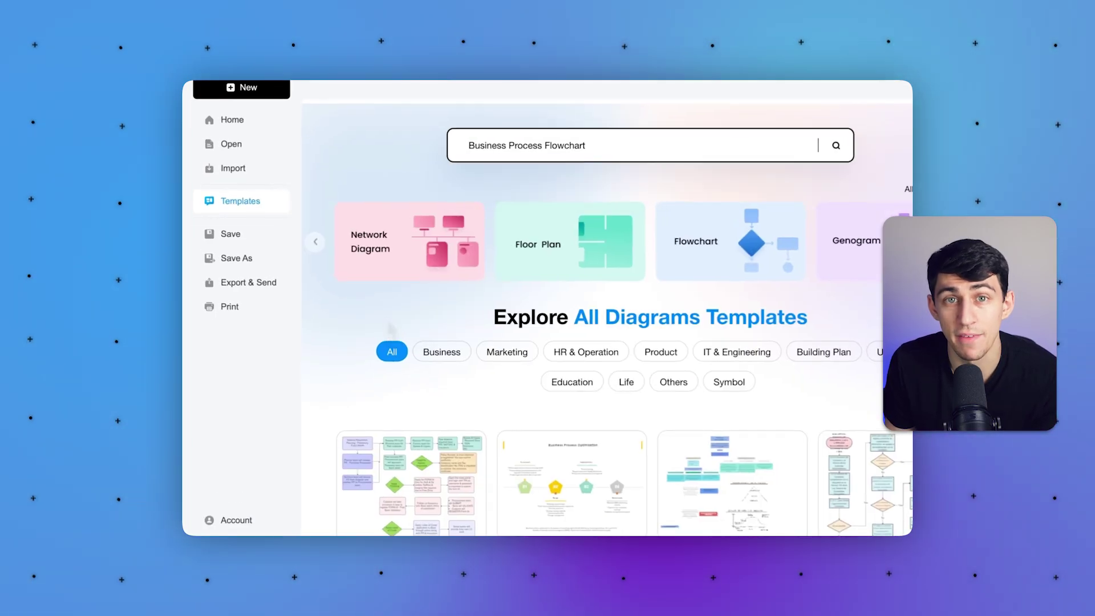
pyautogui.scroll(-5, 413, 325)
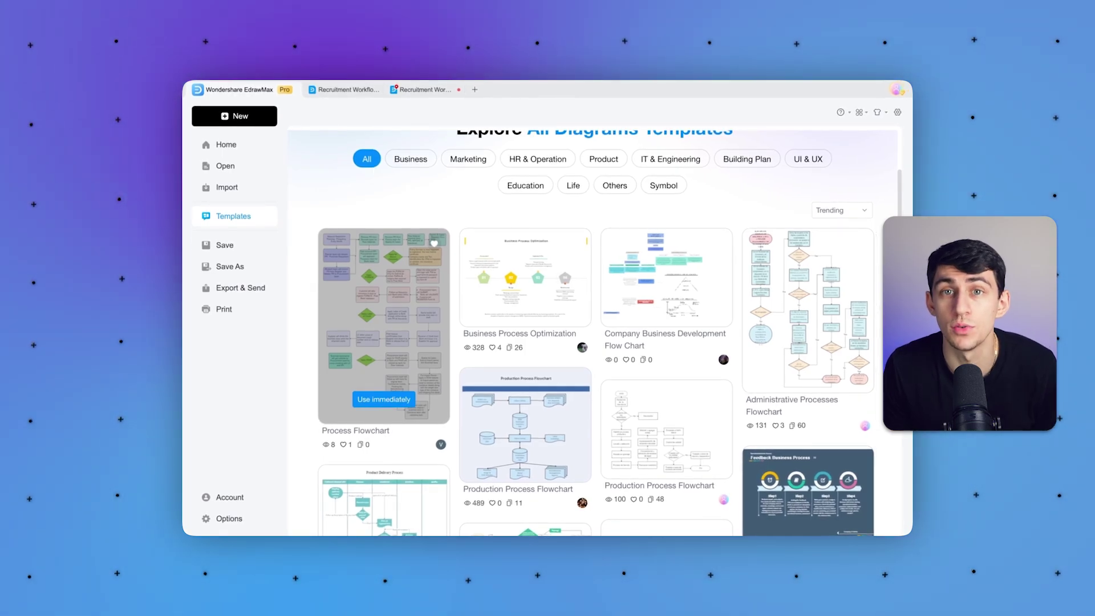
pyautogui.scroll(-2, 384, 320)
pyautogui.scroll(-3, 384, 320)
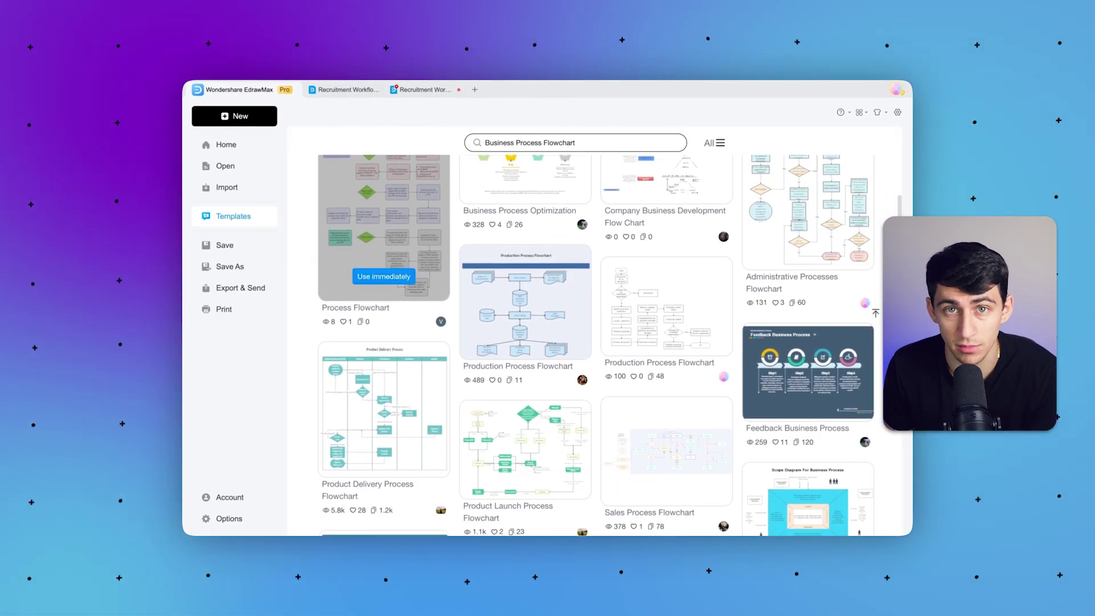
pyautogui.scroll(-5, 384, 320)
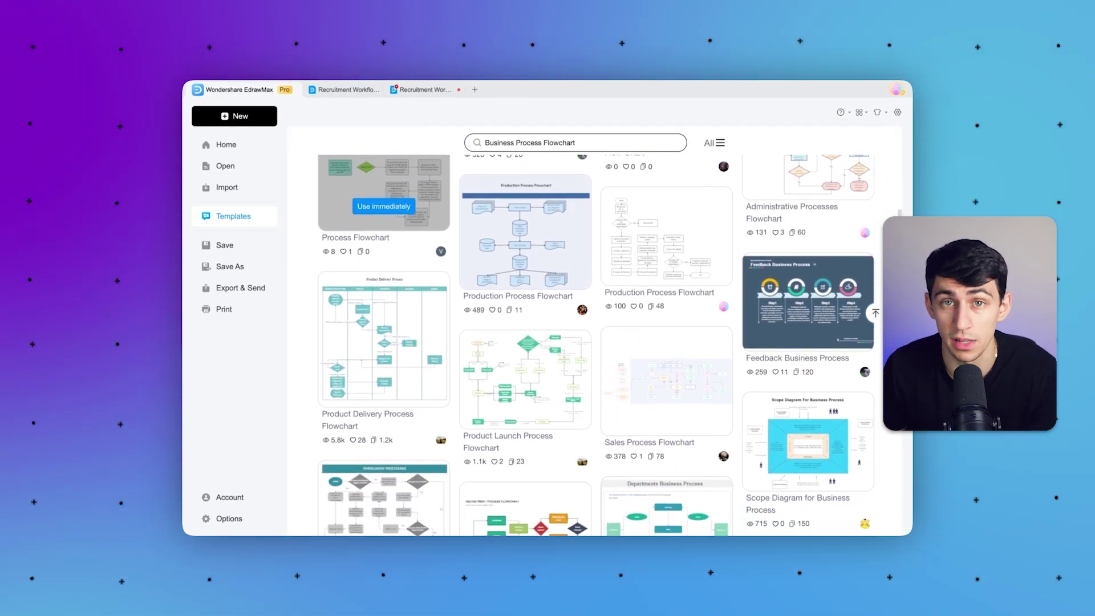
pyautogui.scroll(-8, 384, 228)
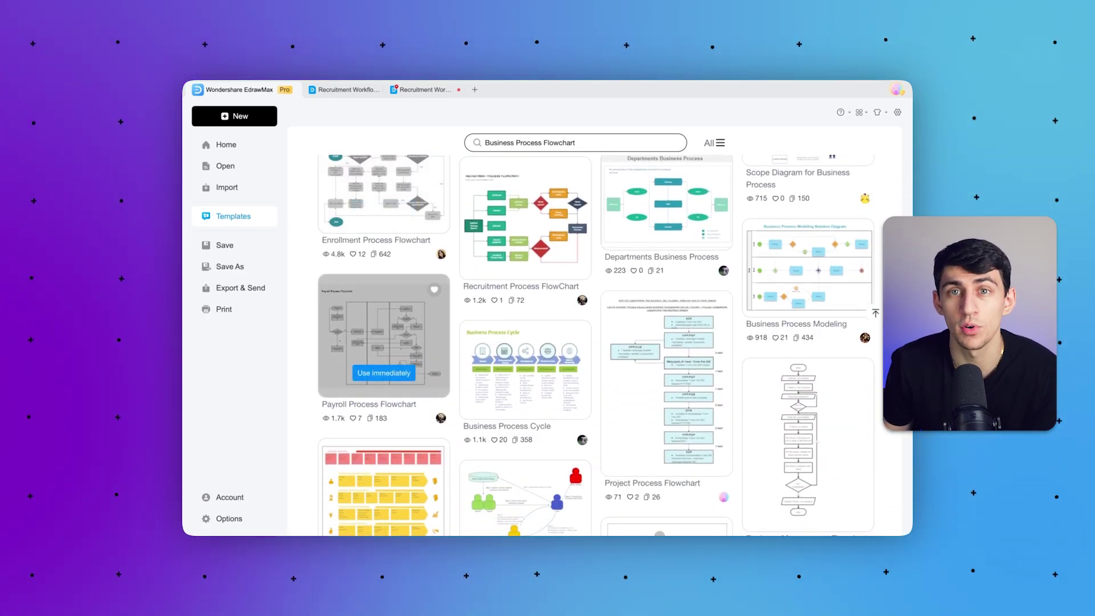
pyautogui.scroll(-10, 384, 286)
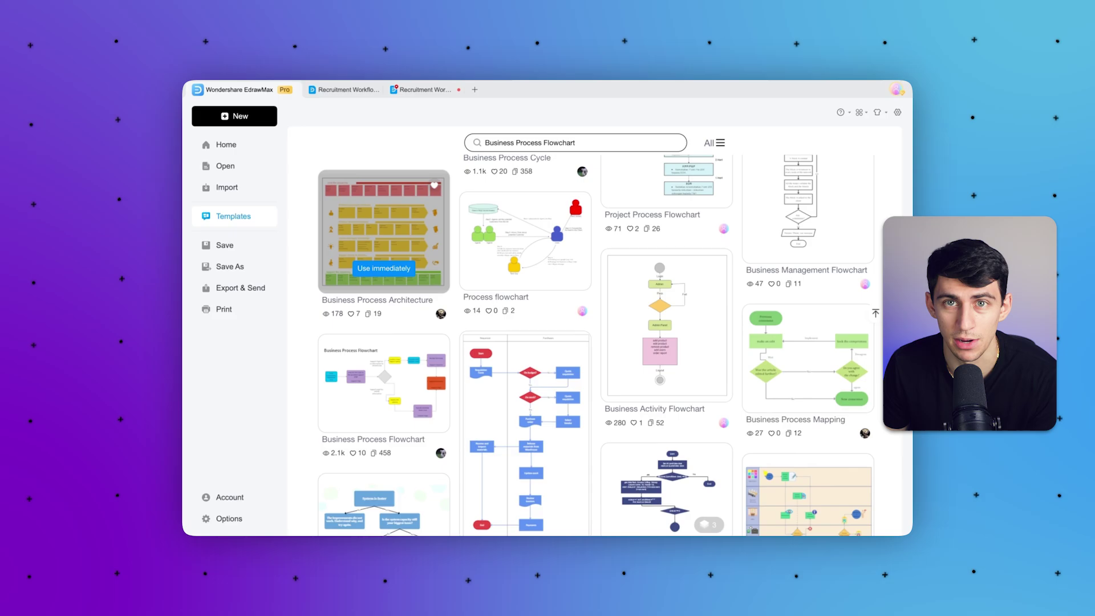
pyautogui.scroll(-3, 384, 280)
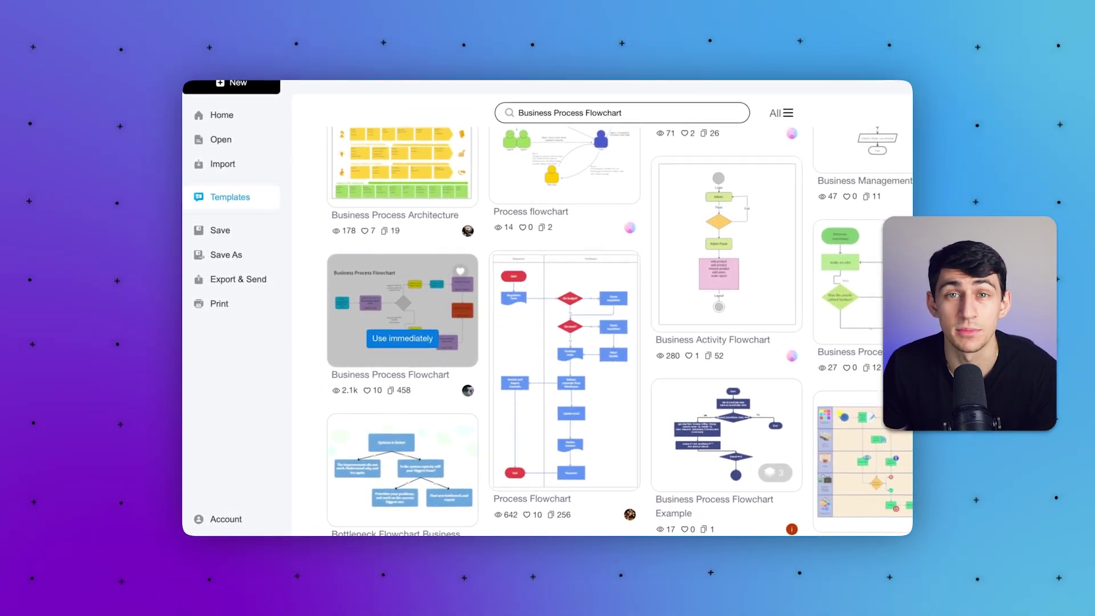
# Step: Open the Business Process Flowchart template card
pyautogui.click(430, 323)
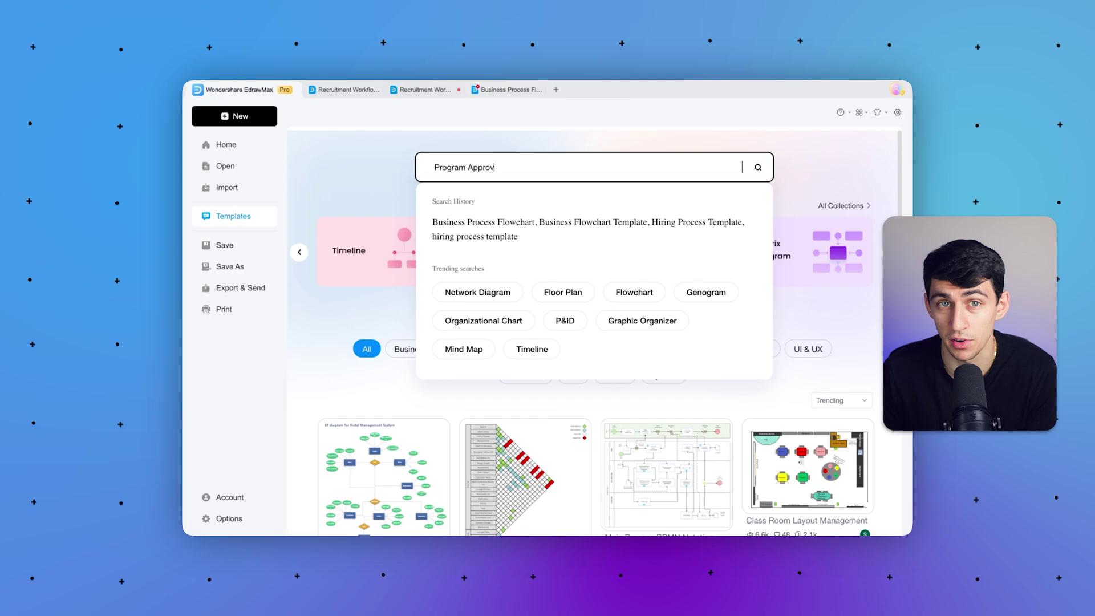
# Step: Search for 'Program Approval Process' templates and open the Process Flowchart template's preview page
pyautogui.write('al Proce')
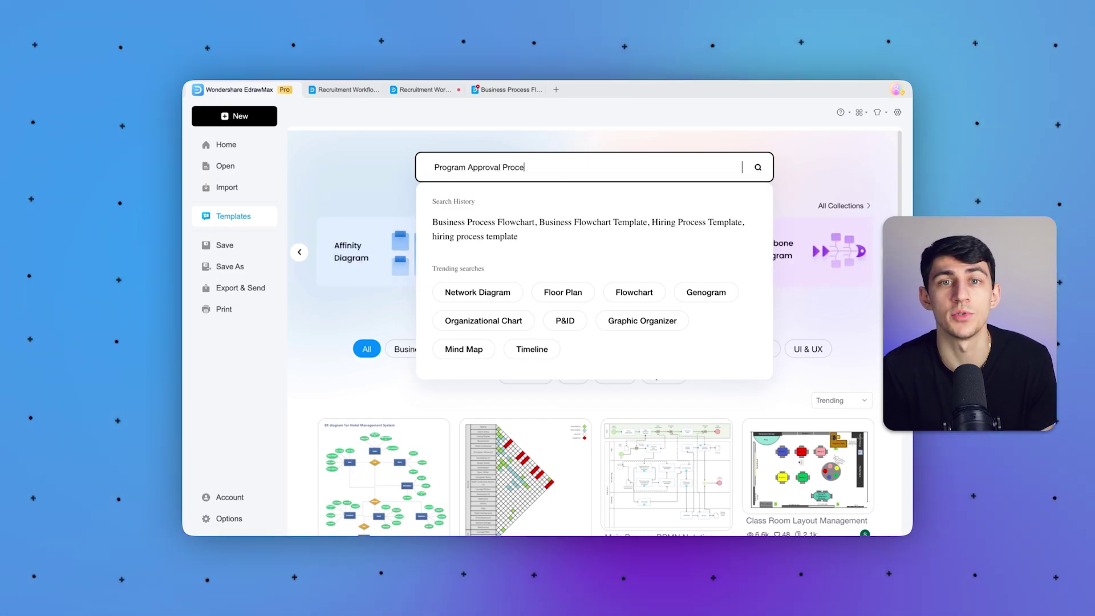
pyautogui.write('ss')
pyautogui.press('Return')
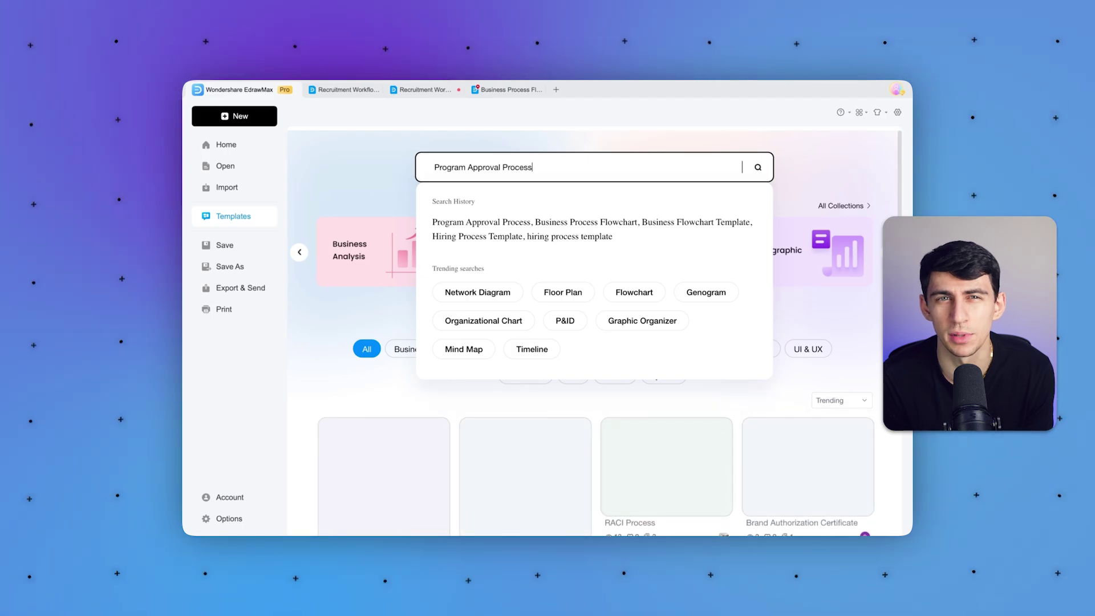
pyautogui.click(357, 334)
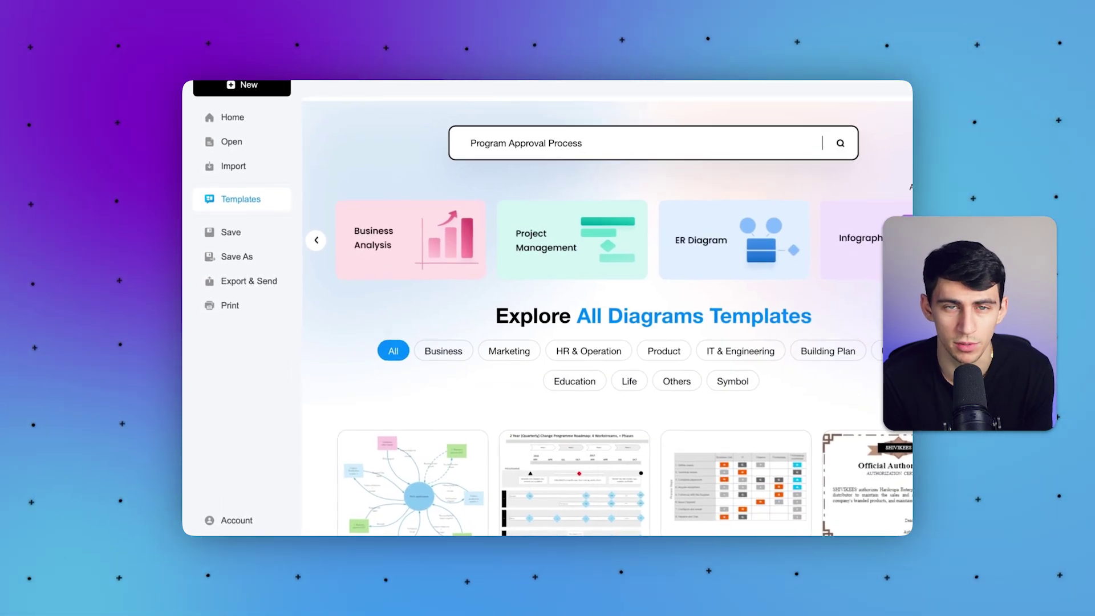
pyautogui.scroll(-5, 384, 239)
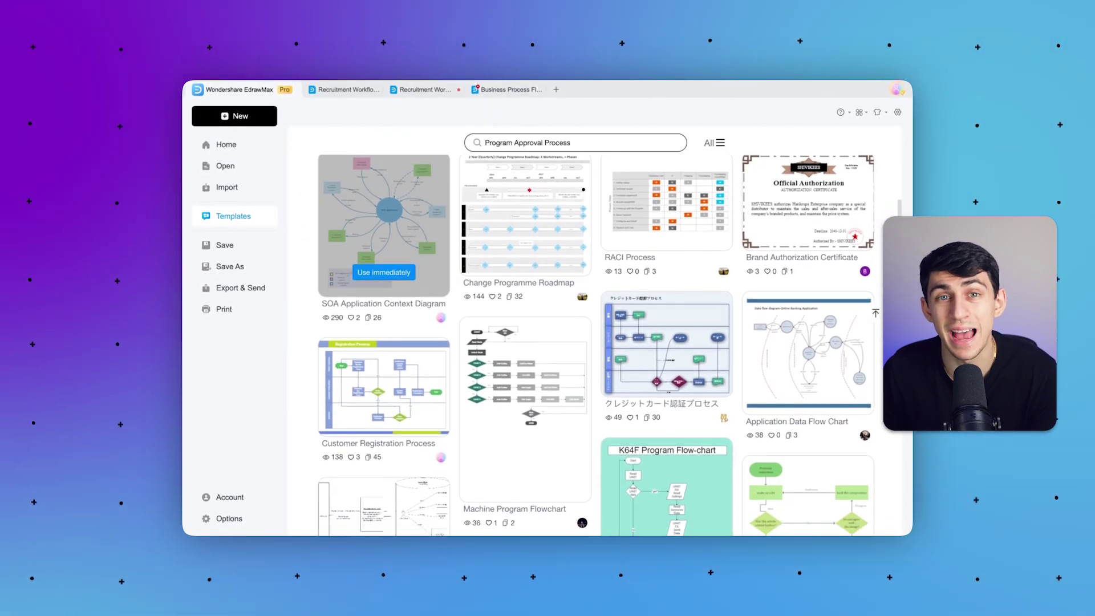
pyautogui.scroll(-10, 384, 256)
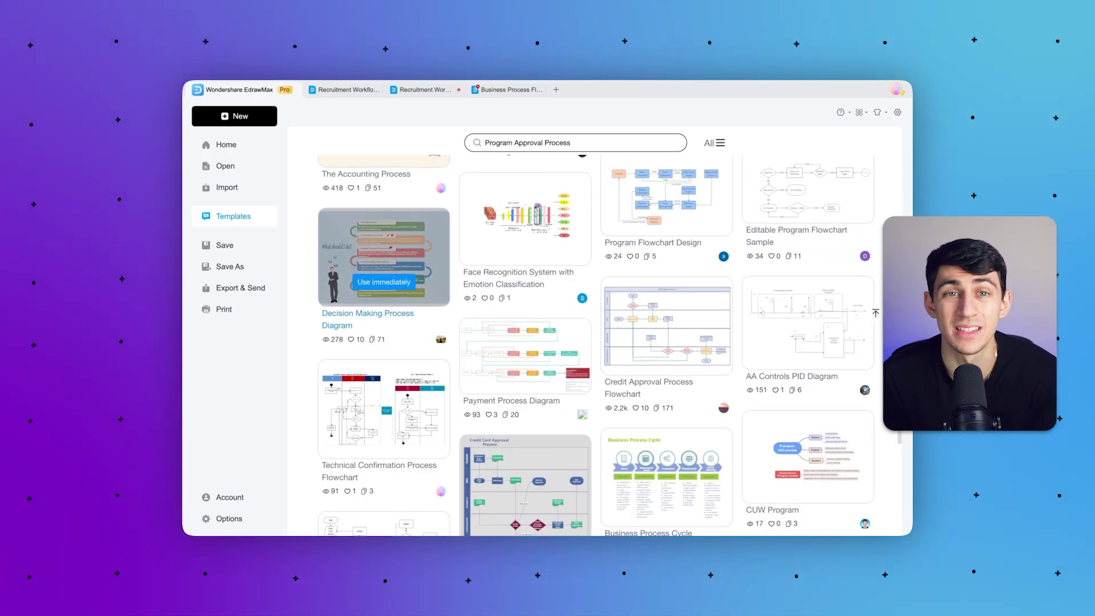
pyautogui.scroll(-6, 384, 285)
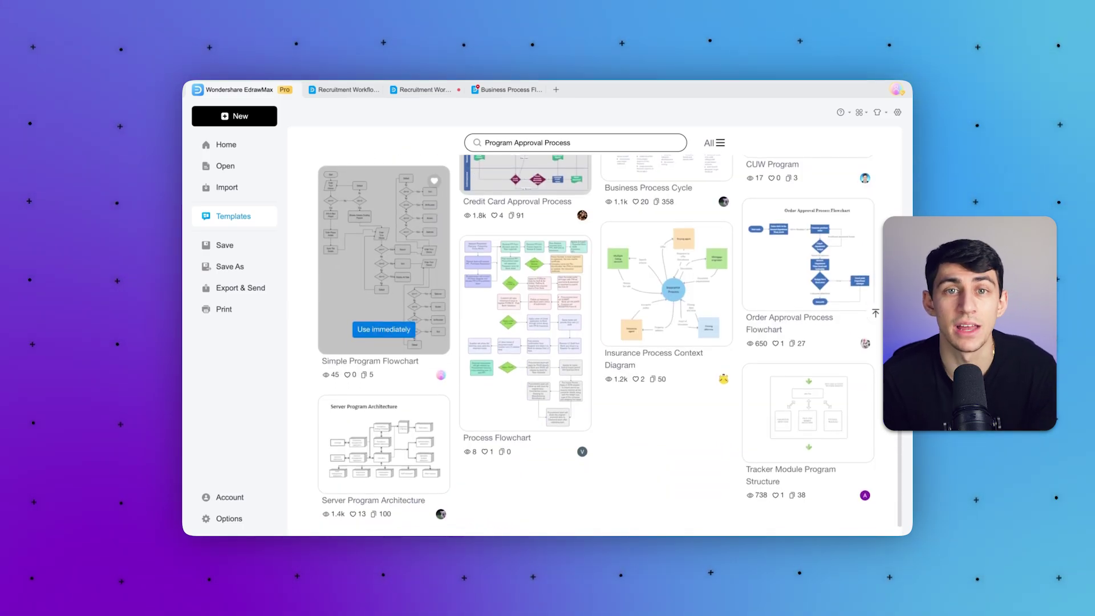
pyautogui.click(525, 319)
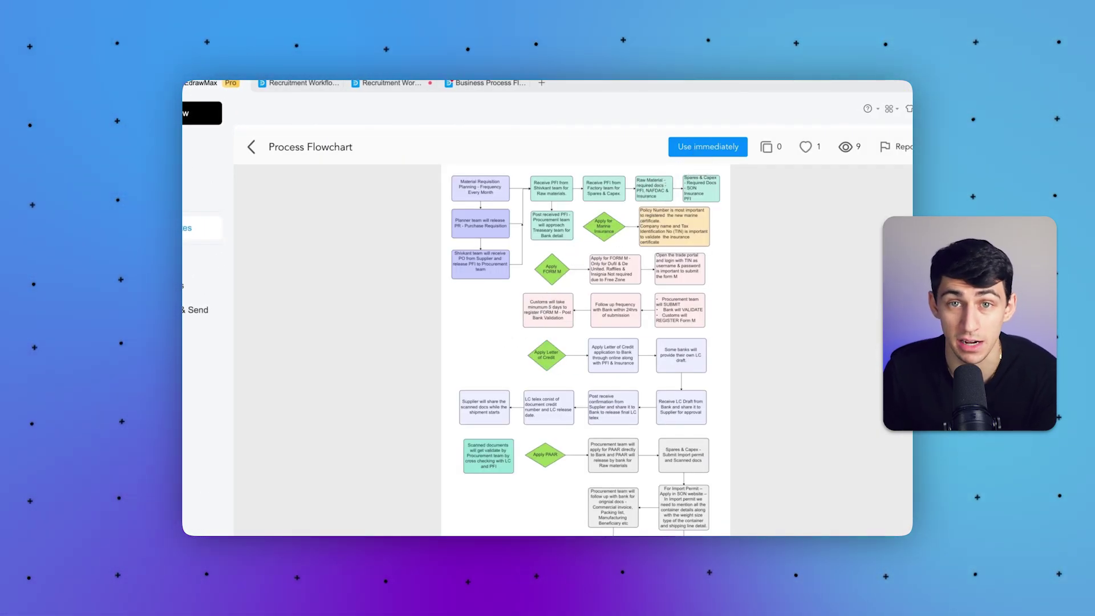
# Step: Use the Process Flowchart template to open it as an editable diagram in a new tab
pyautogui.click(708, 146)
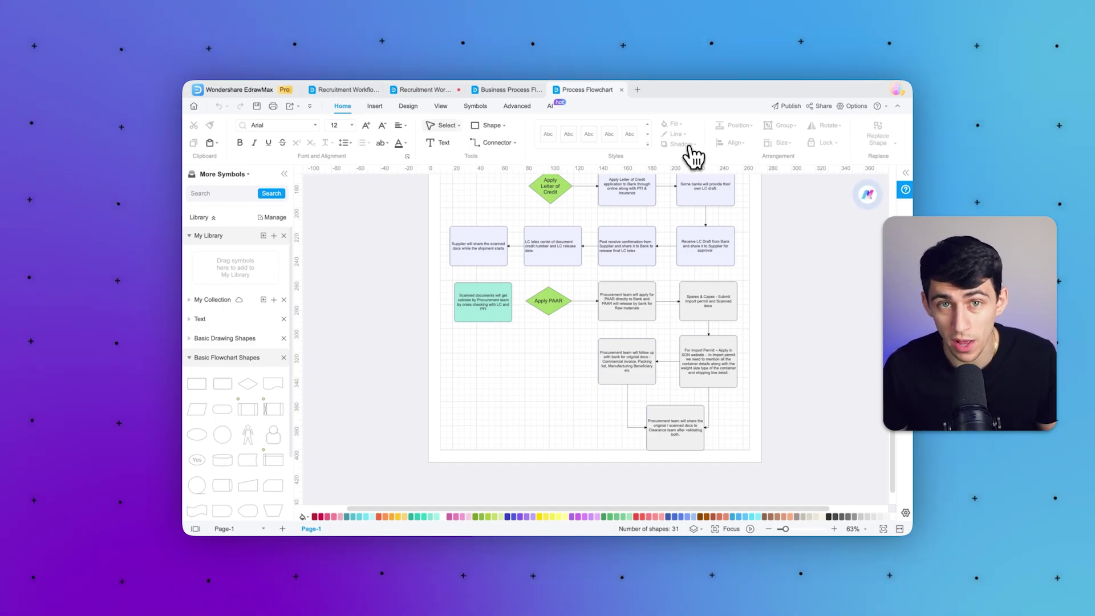
# Step: Scroll the Process Flowchart canvas and select the Letter of Credit application box
pyautogui.scroll(5, 606, 298)
pyautogui.click(591, 342)
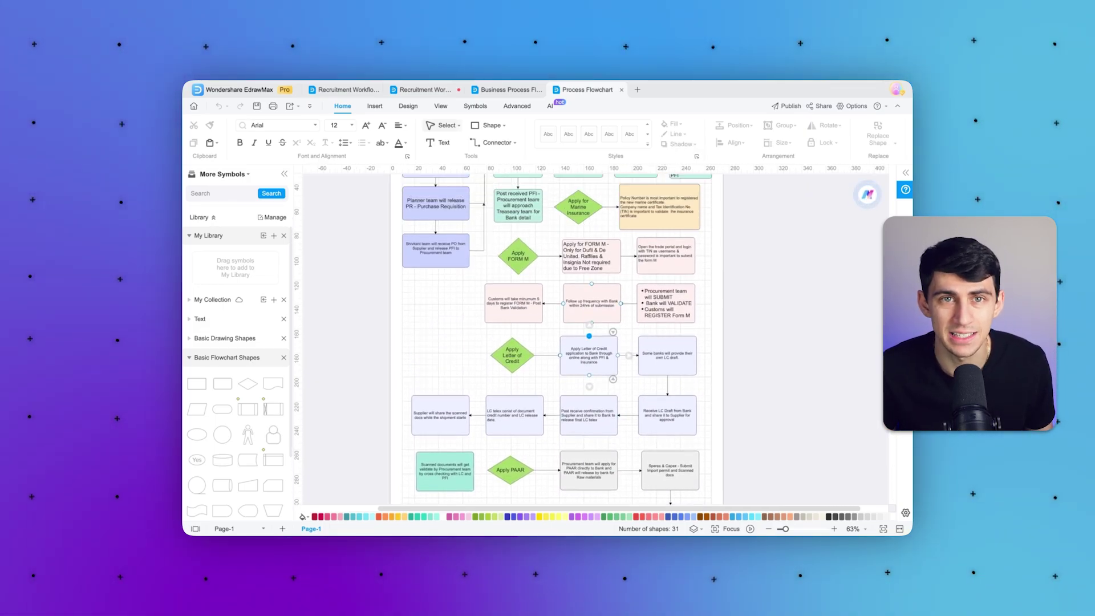
pyautogui.scroll(4, 593, 342)
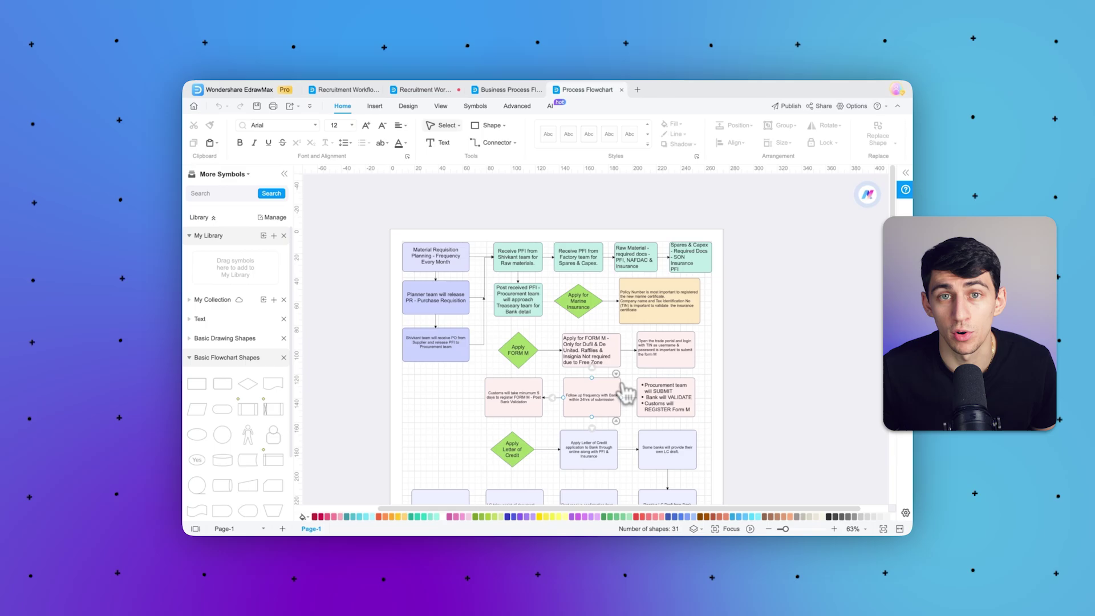
pyautogui.scroll(-5, 625, 391)
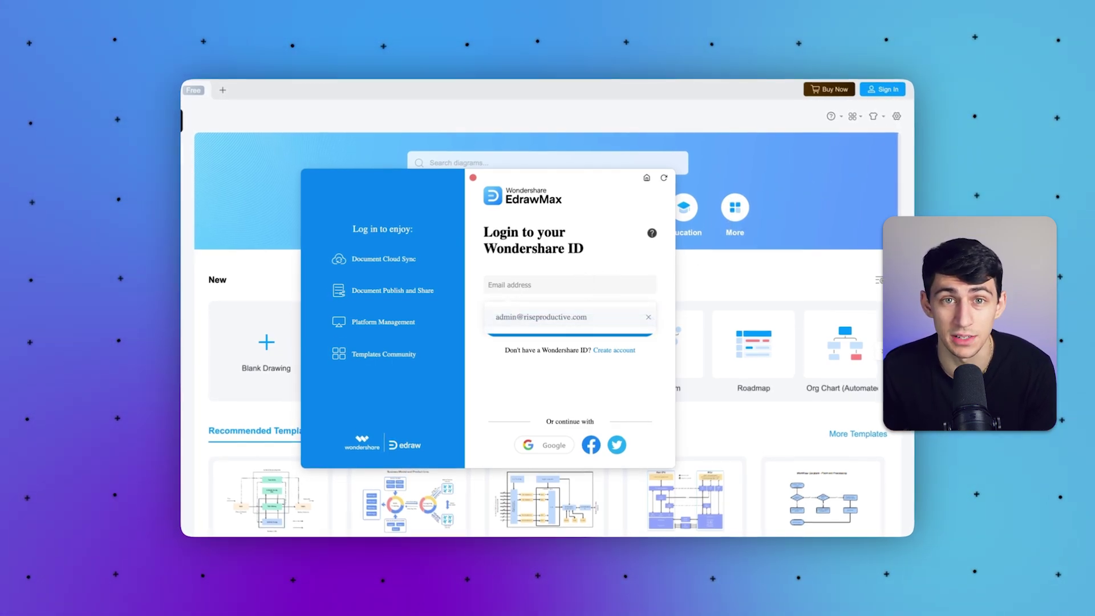
# Step: Sign in to the Wondershare account using the saved e-mail suggestion and the pasted password
pyautogui.click(581, 317)
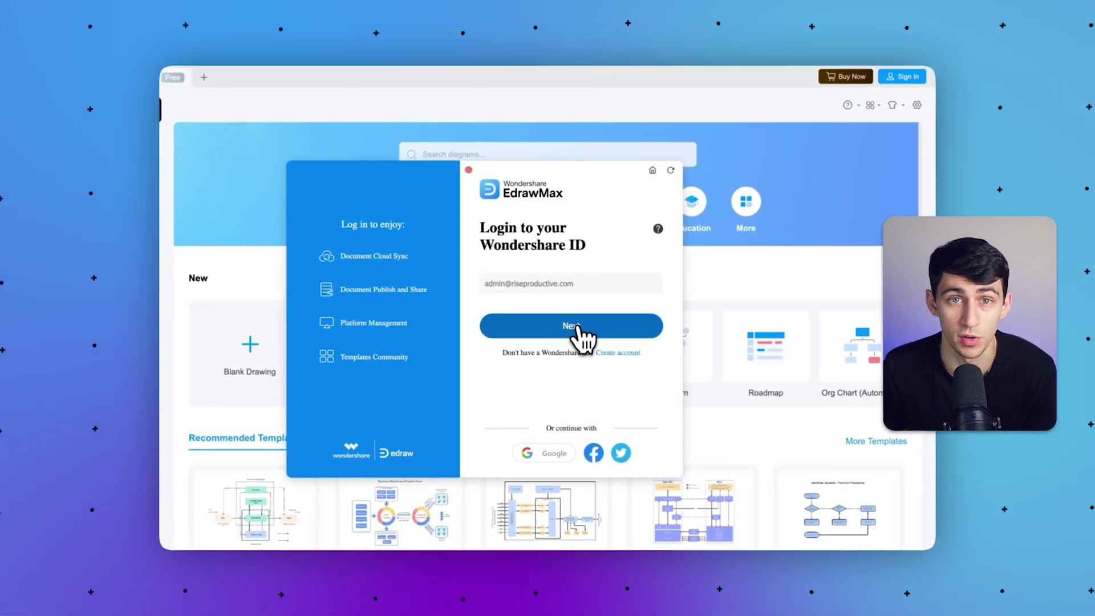
pyautogui.click(577, 325)
pyautogui.hotkey('ctrl', 'v')
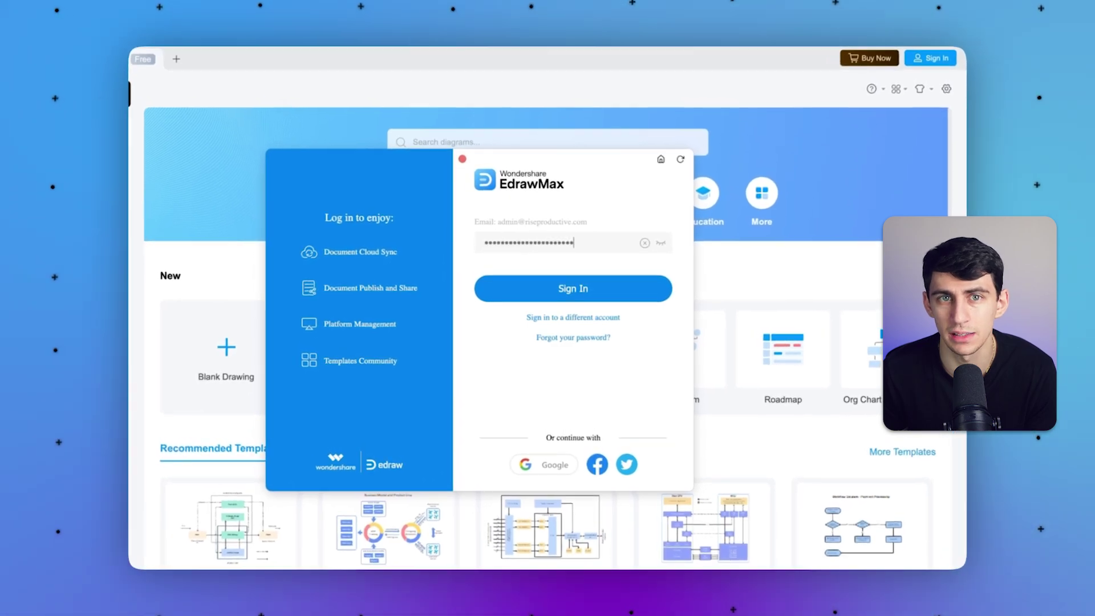
pyautogui.click(551, 288)
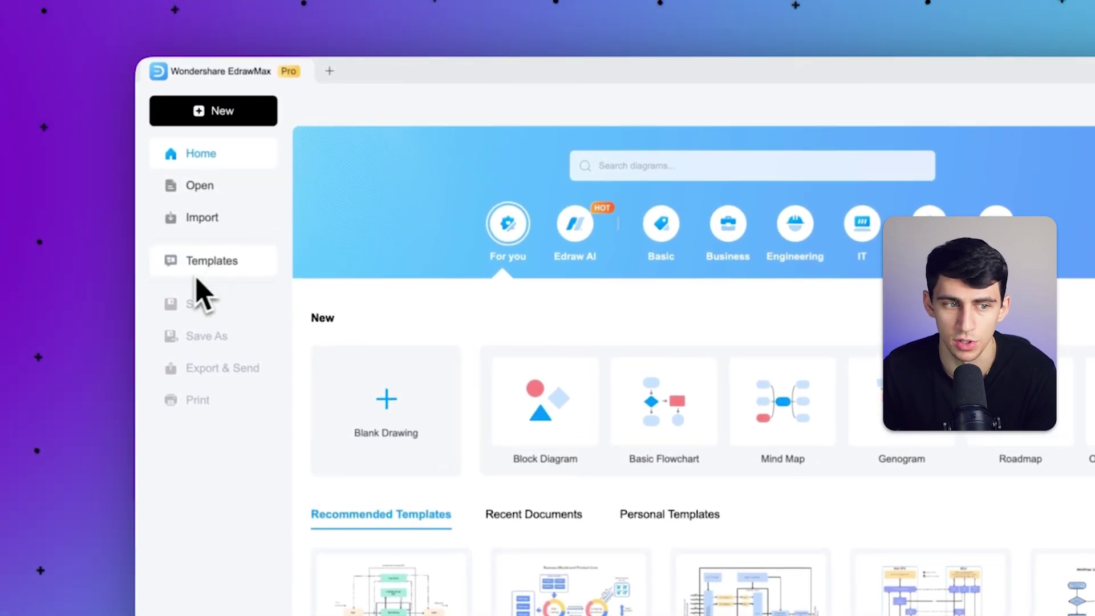
# Step: Search templates for 'Business Process Flowchart' and open the Production Process Flowchart template
pyautogui.click(207, 268)
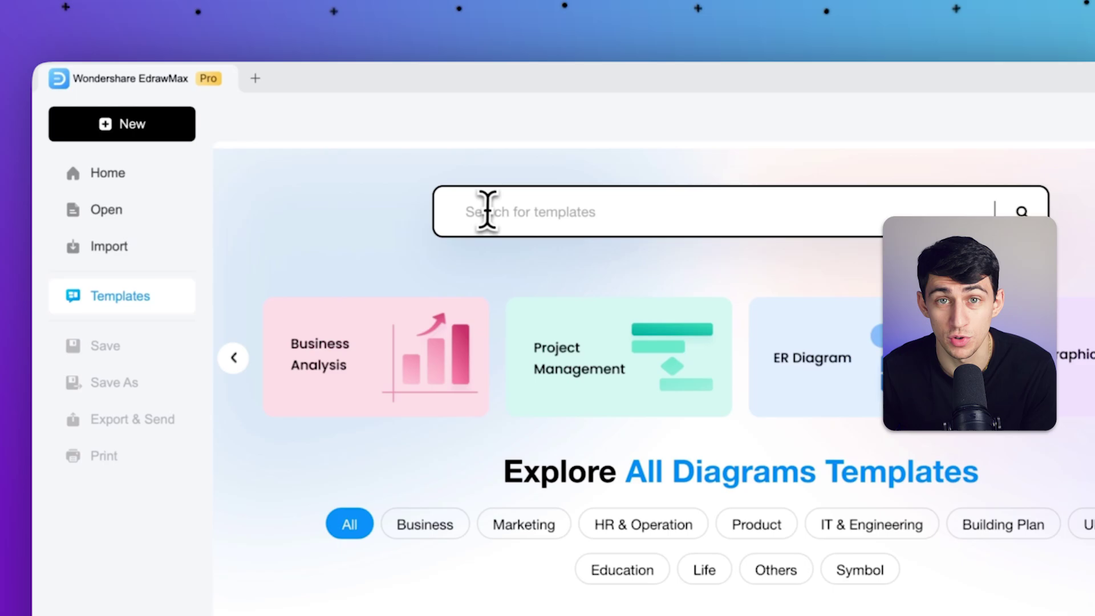
pyautogui.click(487, 211)
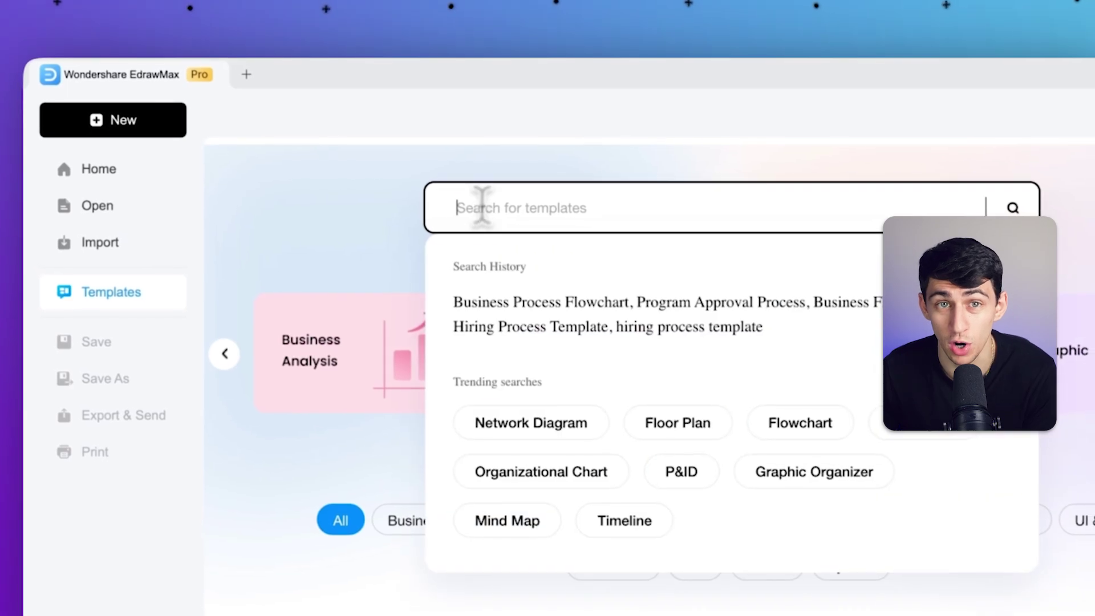
pyautogui.write('Business ')
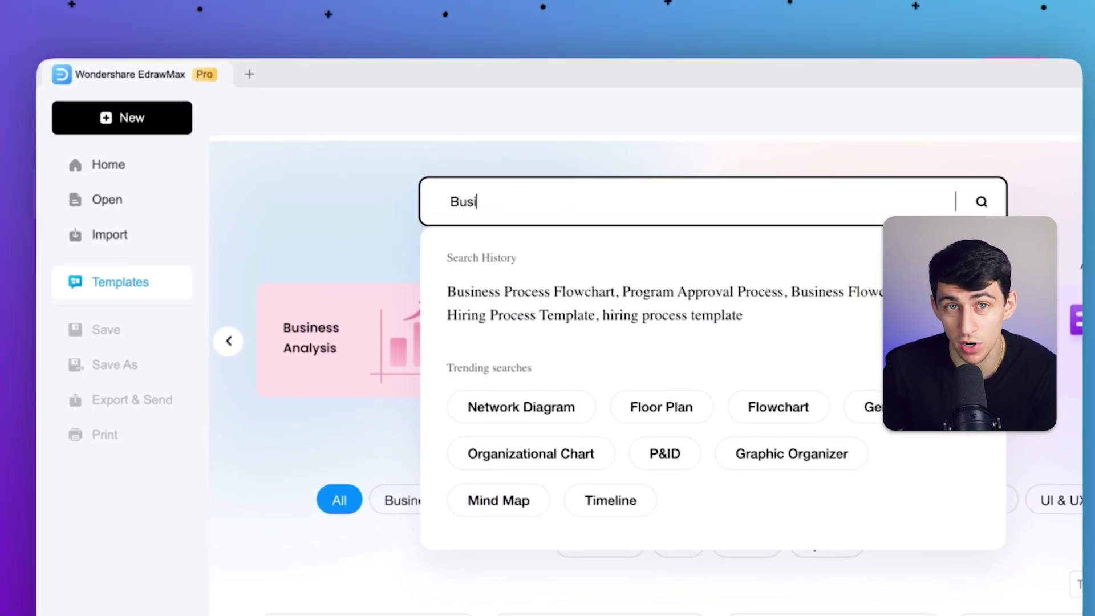
pyautogui.write('Proce')
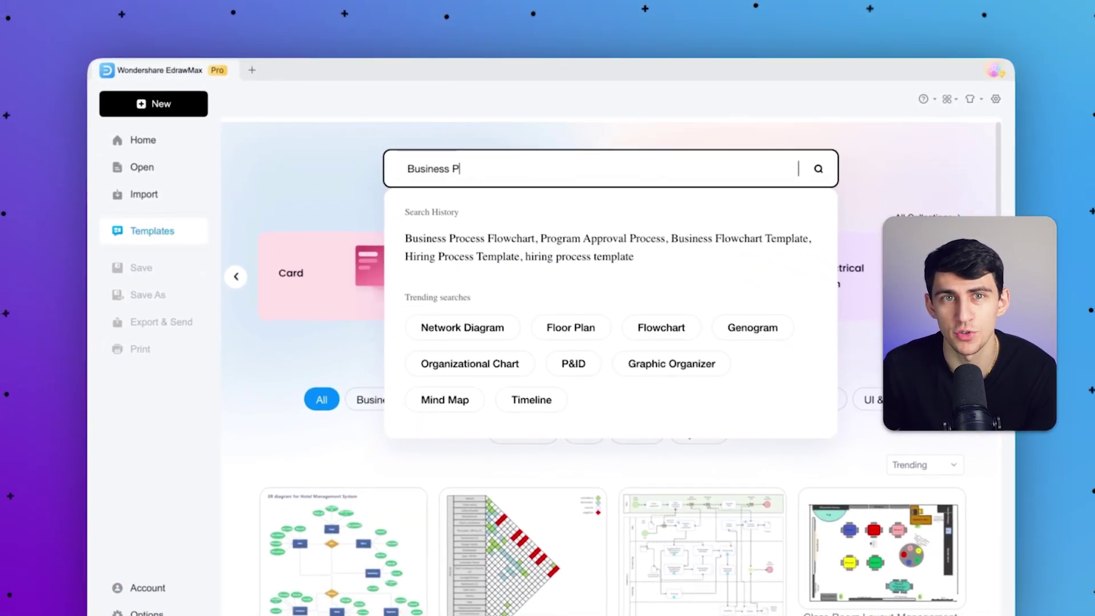
pyautogui.write('ss Flow')
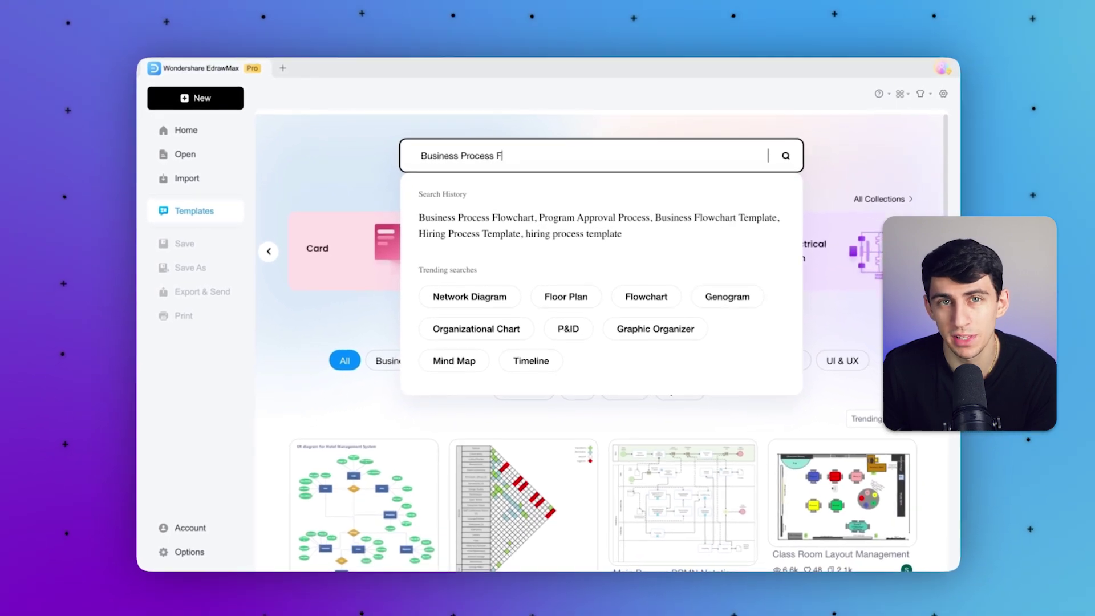
pyautogui.write('ch')
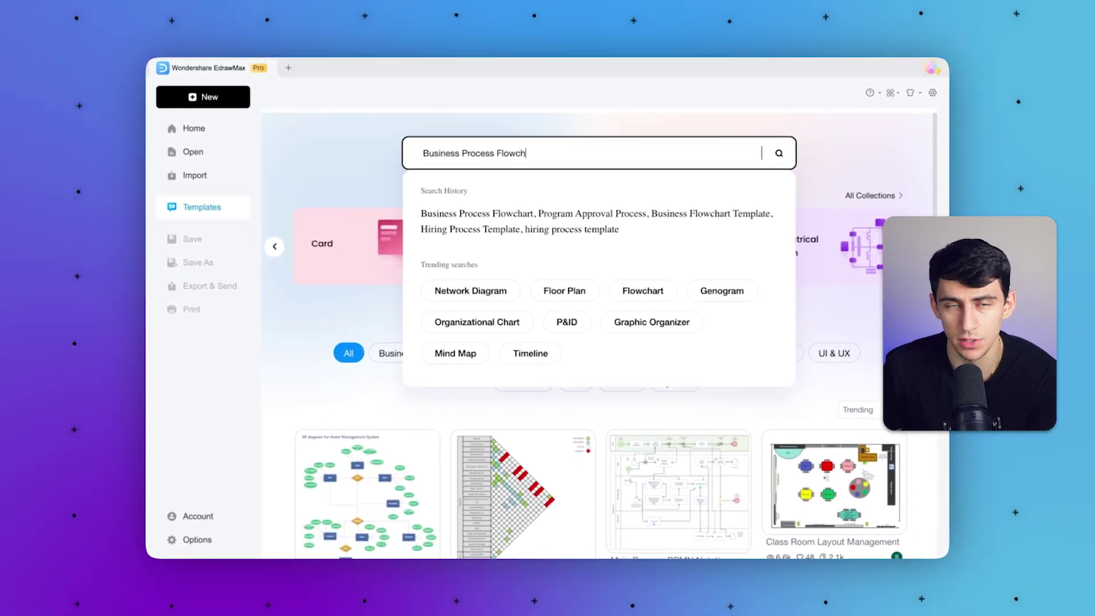
pyautogui.write('art')
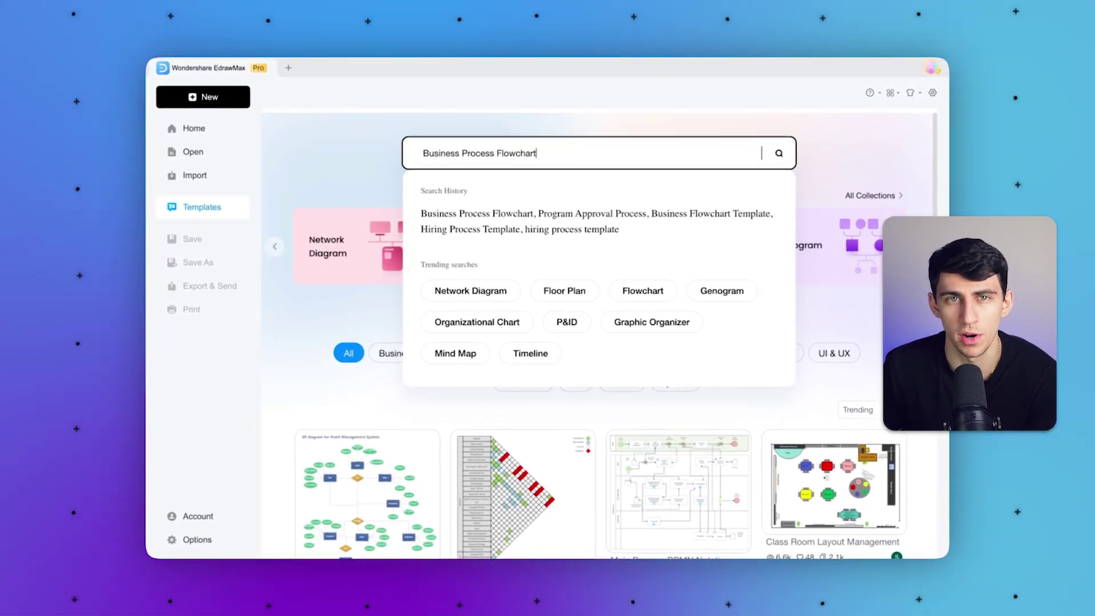
pyautogui.press('Return')
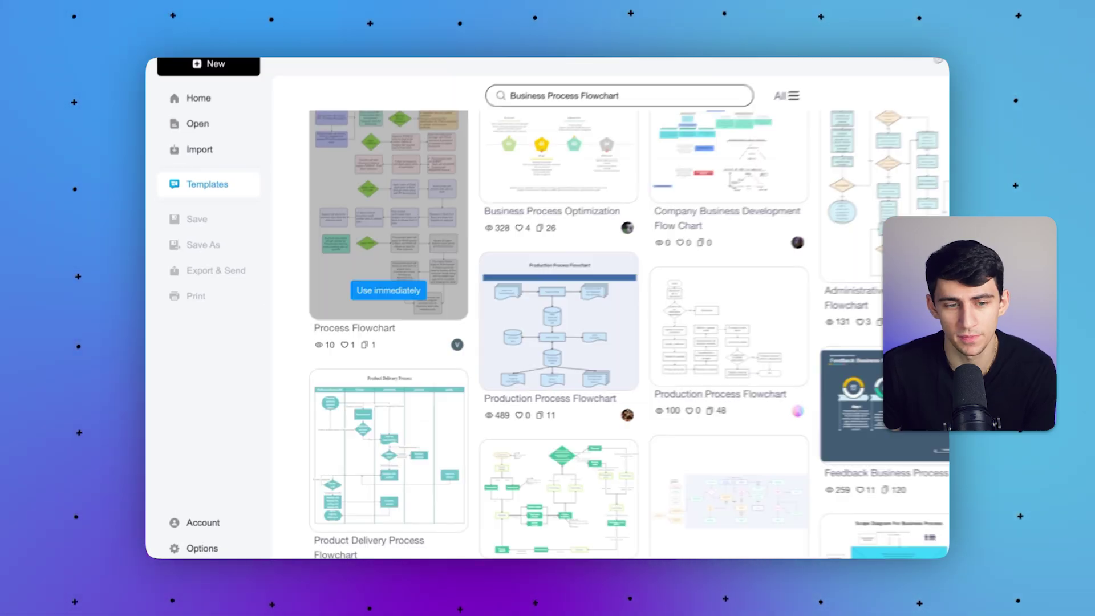
pyautogui.click(679, 330)
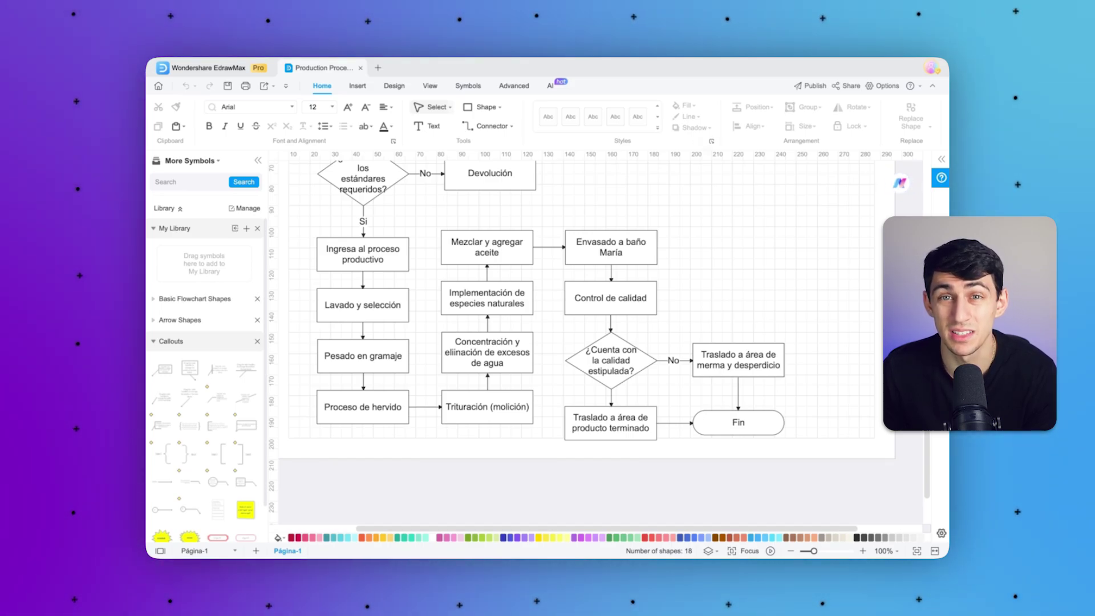
# Step: Give the Devolución box a blue style from the Styles gallery
pyautogui.scroll(3, 721, 251)
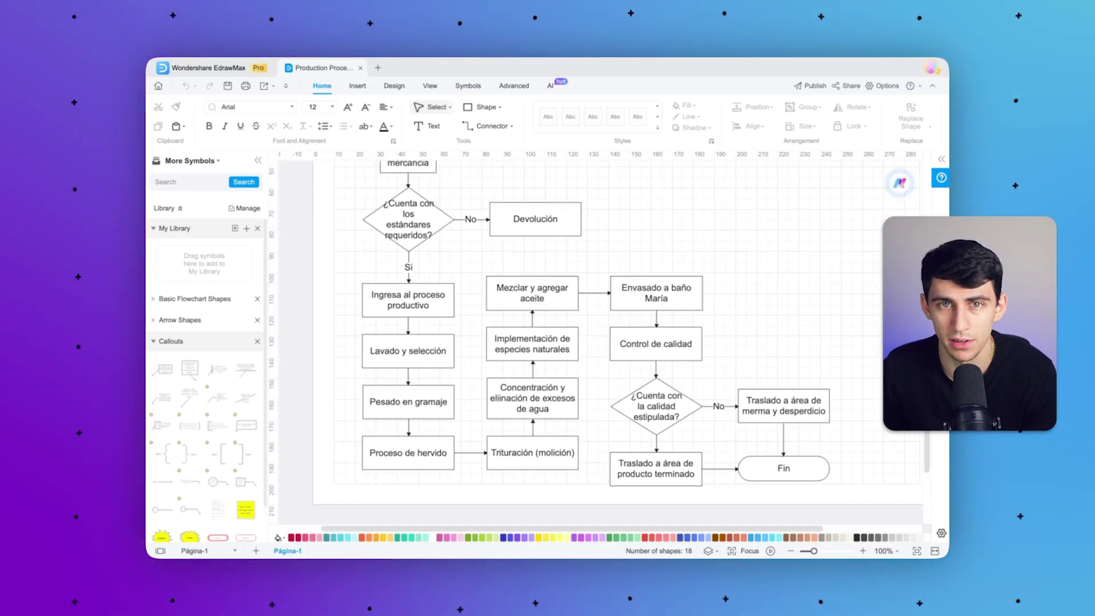
pyautogui.scroll(2, 602, 342)
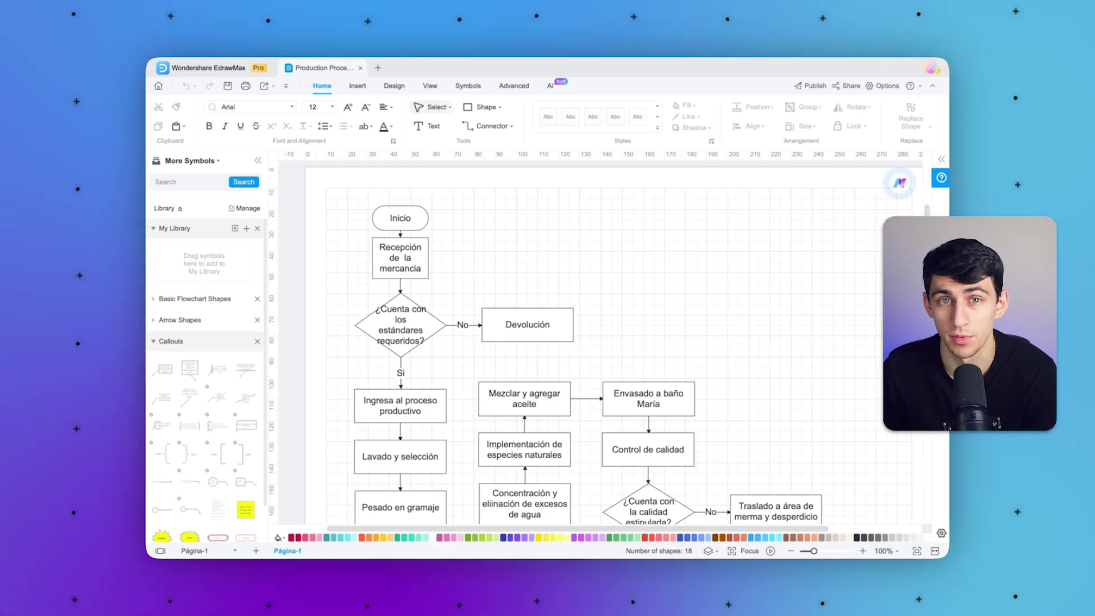
pyautogui.click(527, 324)
pyautogui.click(159, 345)
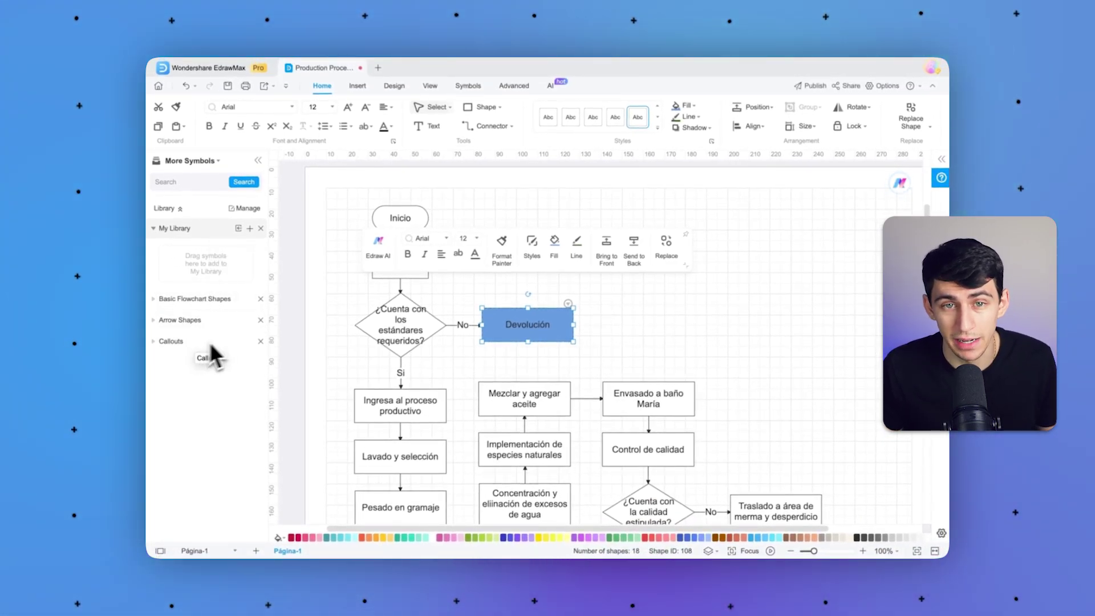
# Step: Browse the insertion, page design and AI tool options in the toolbar
pyautogui.click(358, 86)
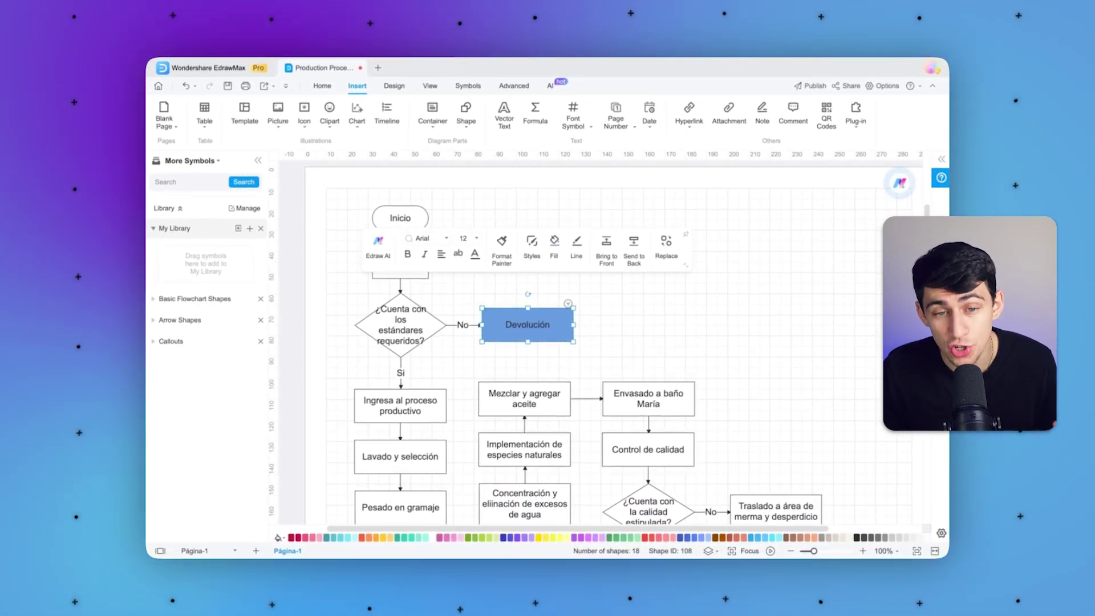
pyautogui.click(394, 87)
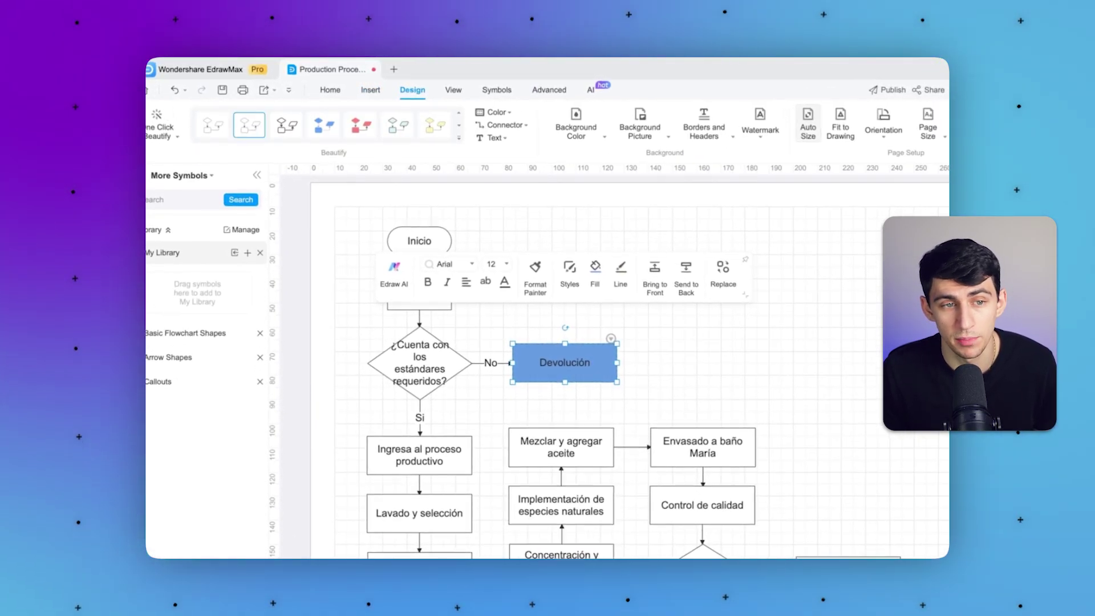
pyautogui.click(592, 90)
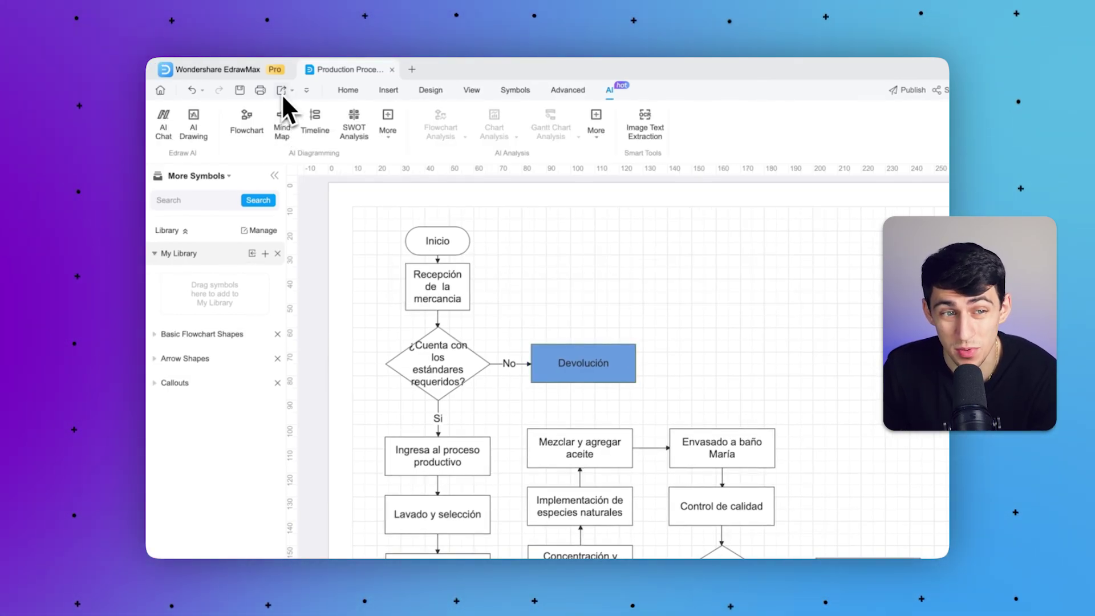
# Step: Bring up the Export to Word settings for the Production Process Flowchart
pyautogui.click(283, 93)
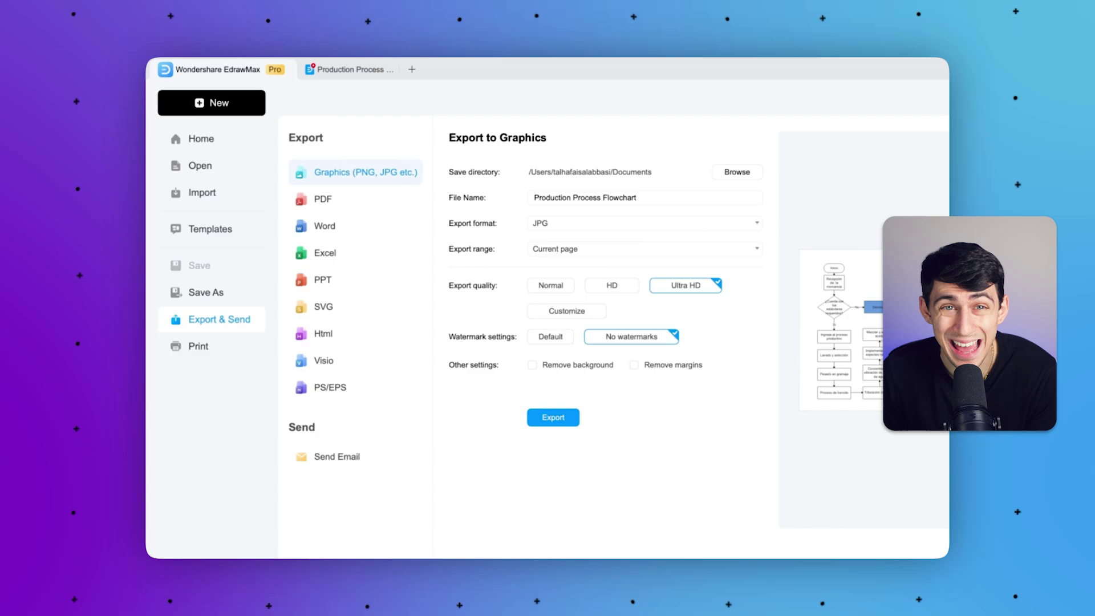
pyautogui.click(322, 226)
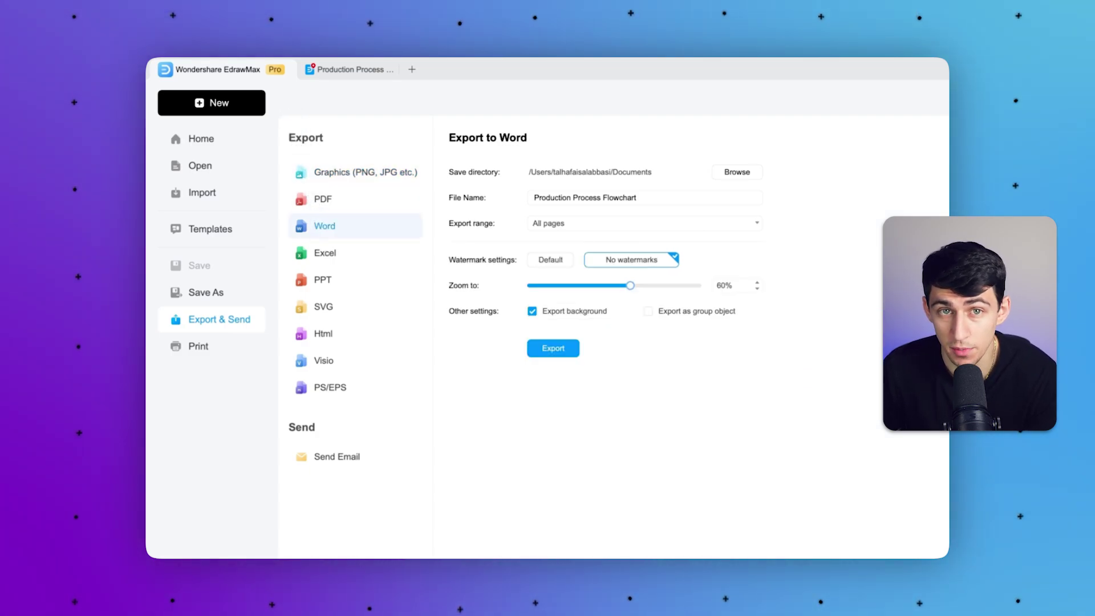